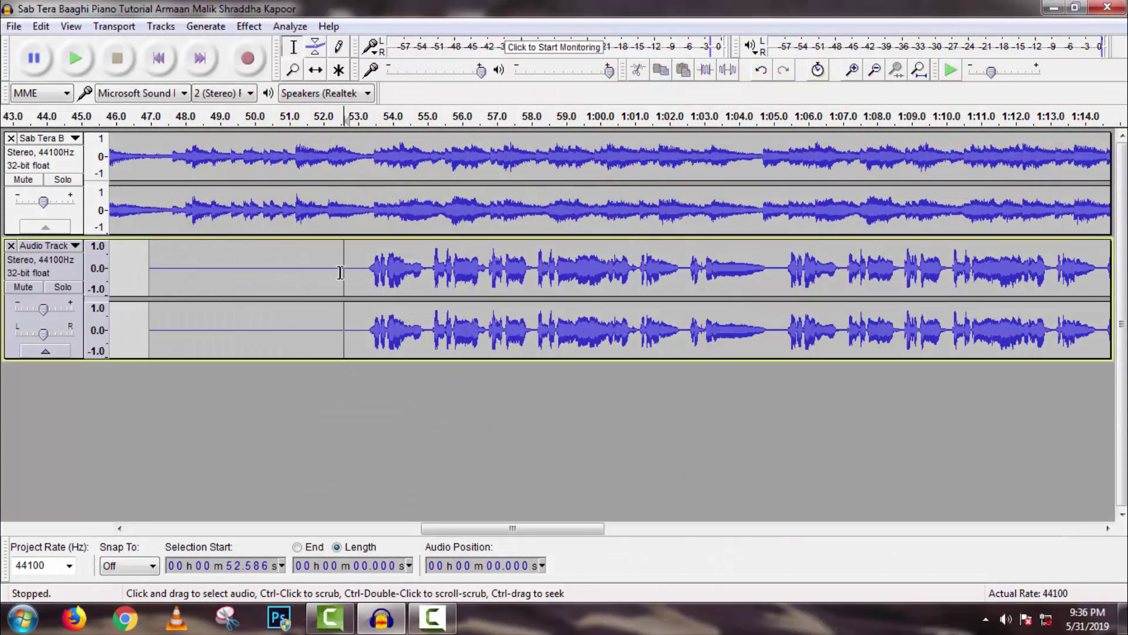
# - Play the vocal mixed over the karaoke song from about 52 s
pyautogui.press('space')
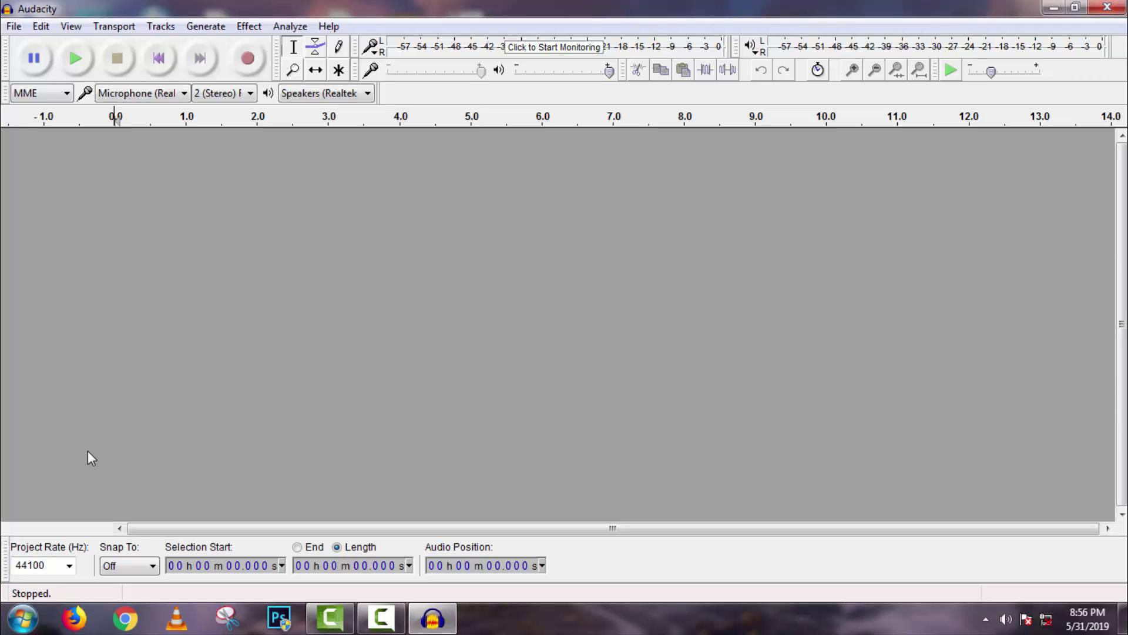
# - Import the Sab Tera Baaghi piano tutorial mp3 by dragging it from the desktop into the project
pyautogui.click(1074, 8)
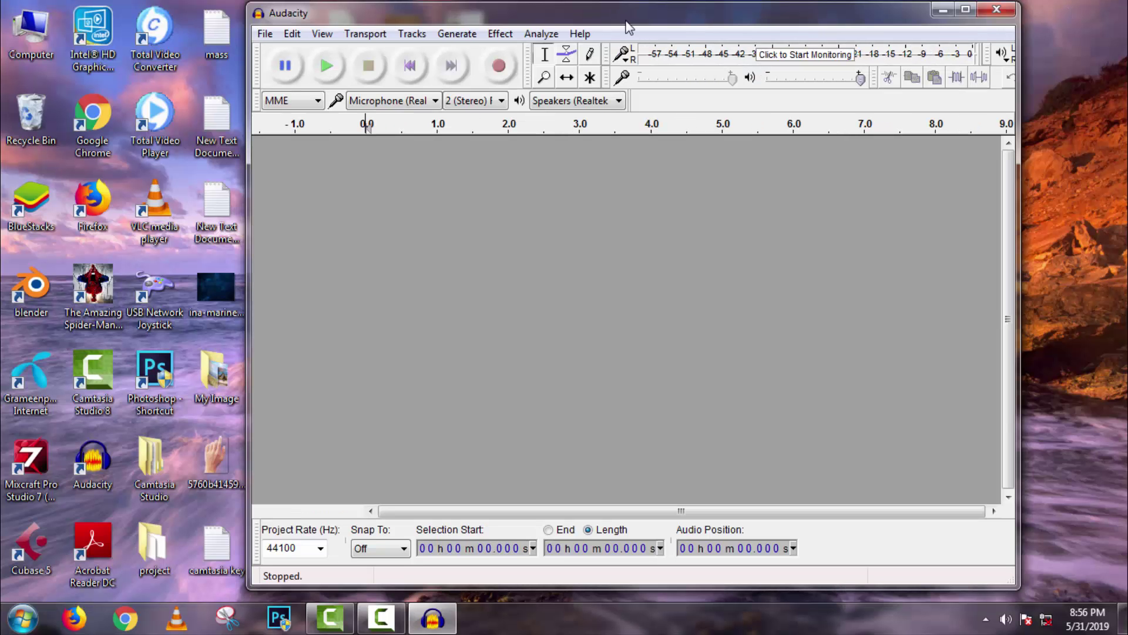
pyautogui.moveTo(624, 24); pyautogui.dragTo(870, 27)
pyautogui.click(461, 294)
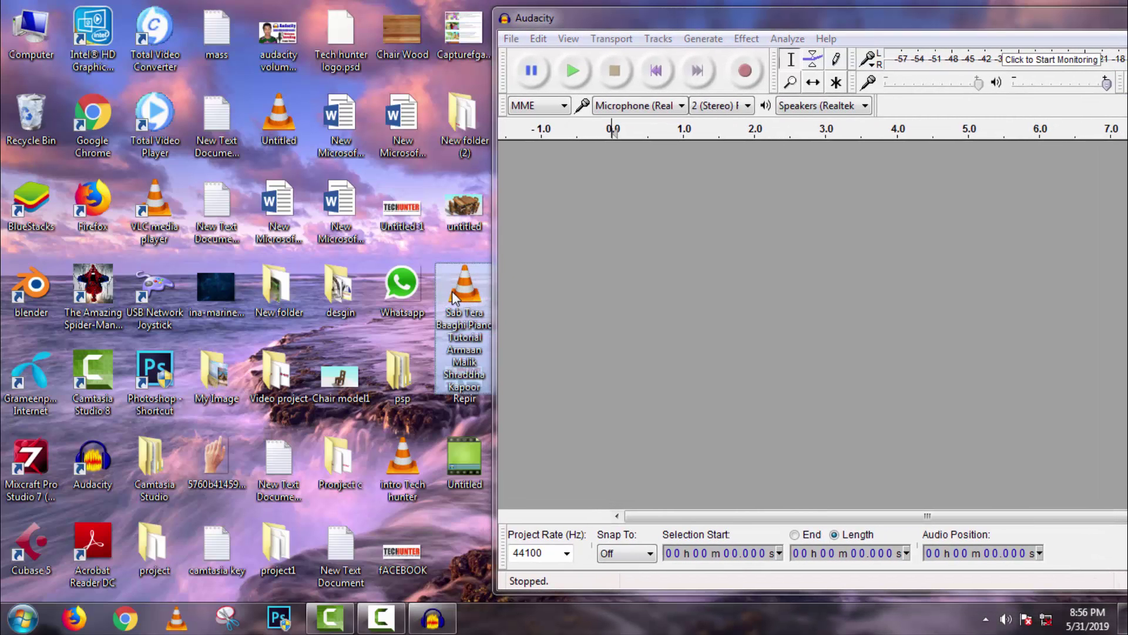
pyautogui.moveTo(457, 298); pyautogui.dragTo(695, 222)
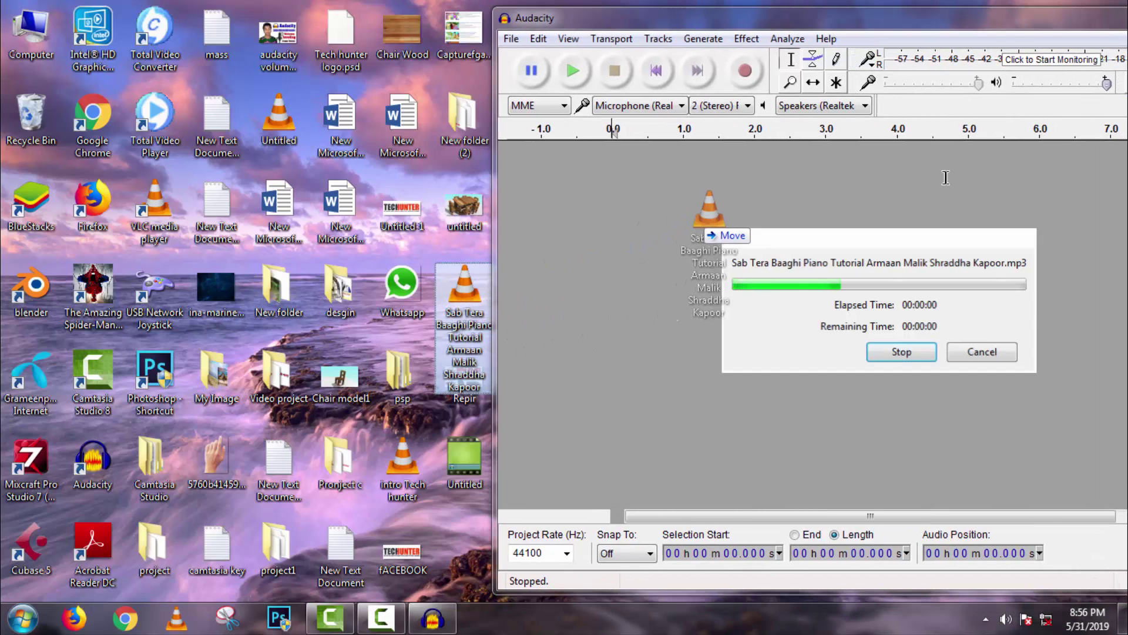
pyautogui.moveTo(964, 176); pyautogui.dragTo(946, 178)
# - Maximize the Audacity window and zoom in twice on the song waveform
pyautogui.doubleClick(982, 19)
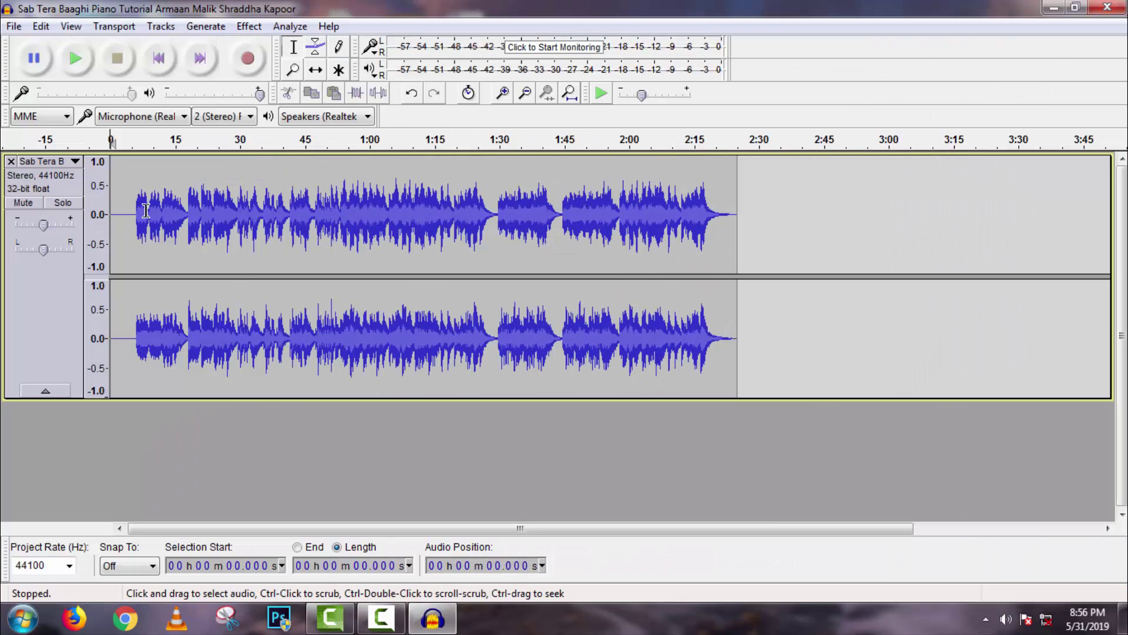
pyautogui.click(504, 94)
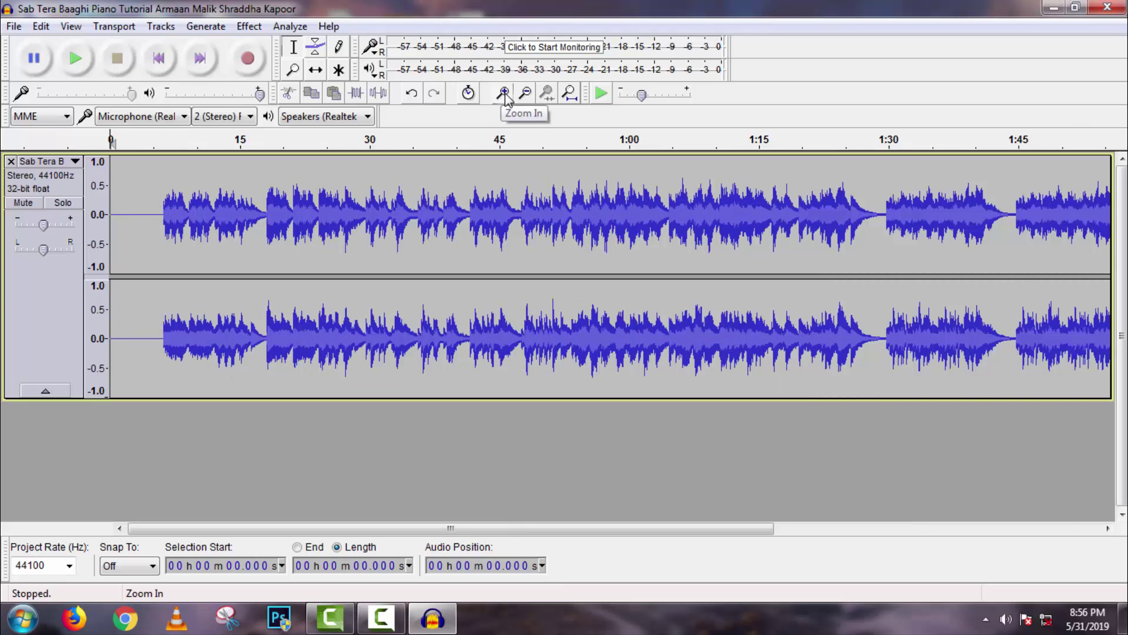
pyautogui.click(504, 94)
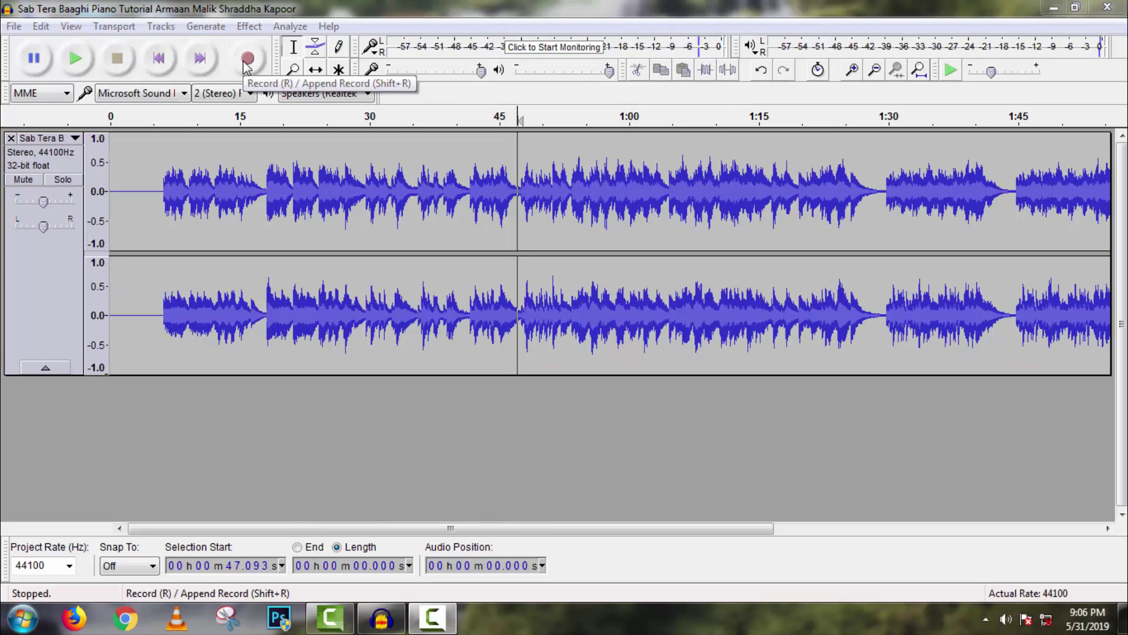
# - Record vocals onto a new track from about 47 s to 1:28, then place the cursor in it
pyautogui.click(246, 62)
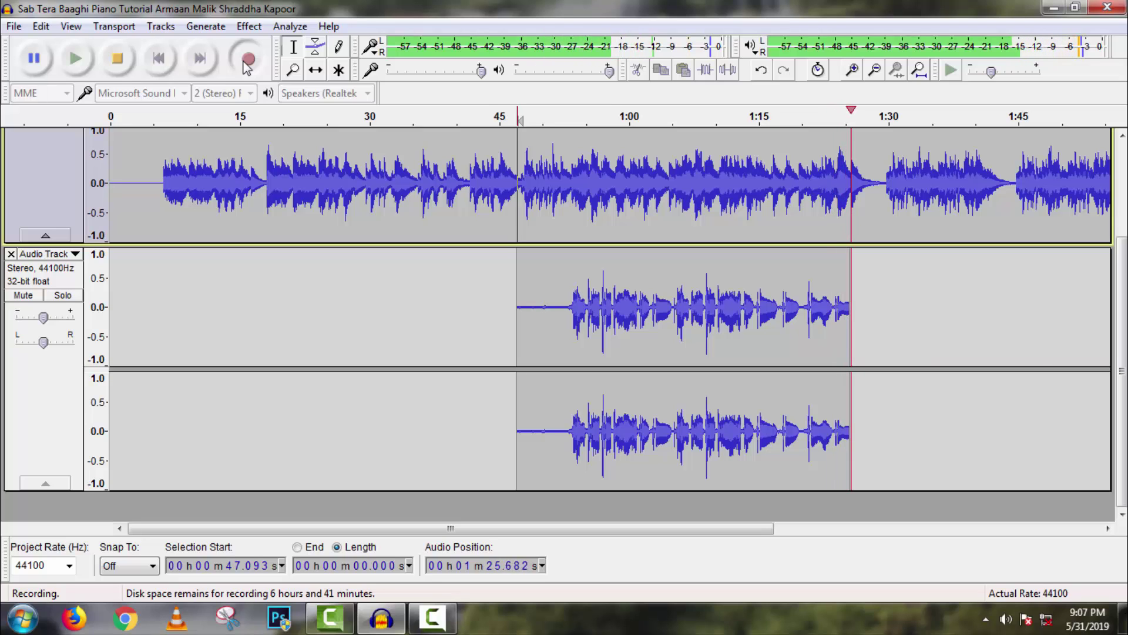
pyautogui.press('space')
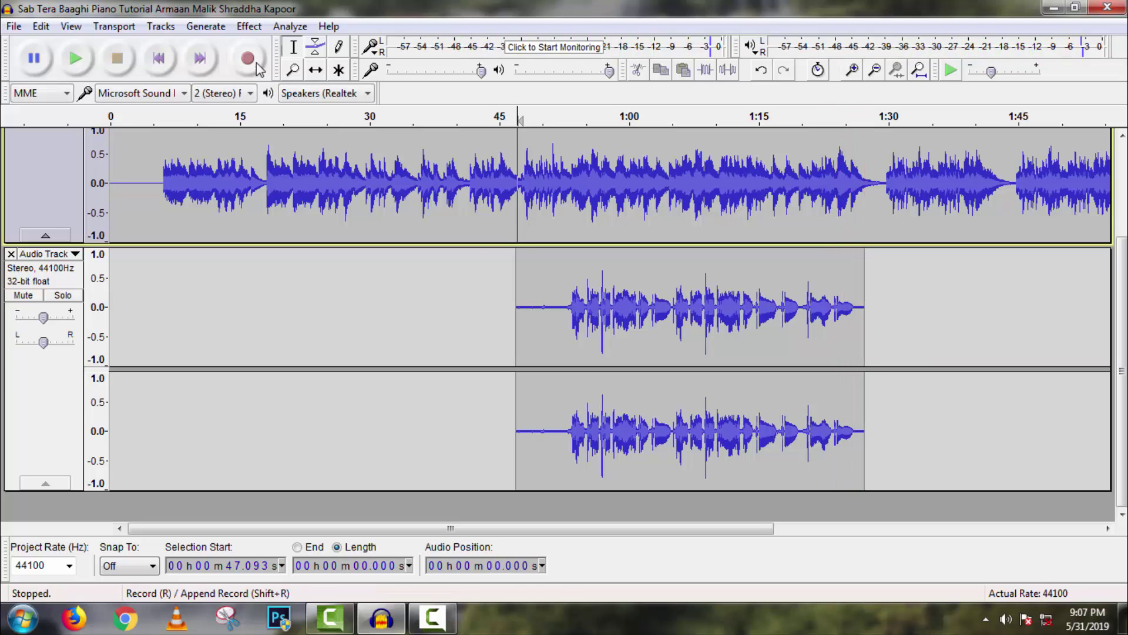
pyautogui.click(570, 295)
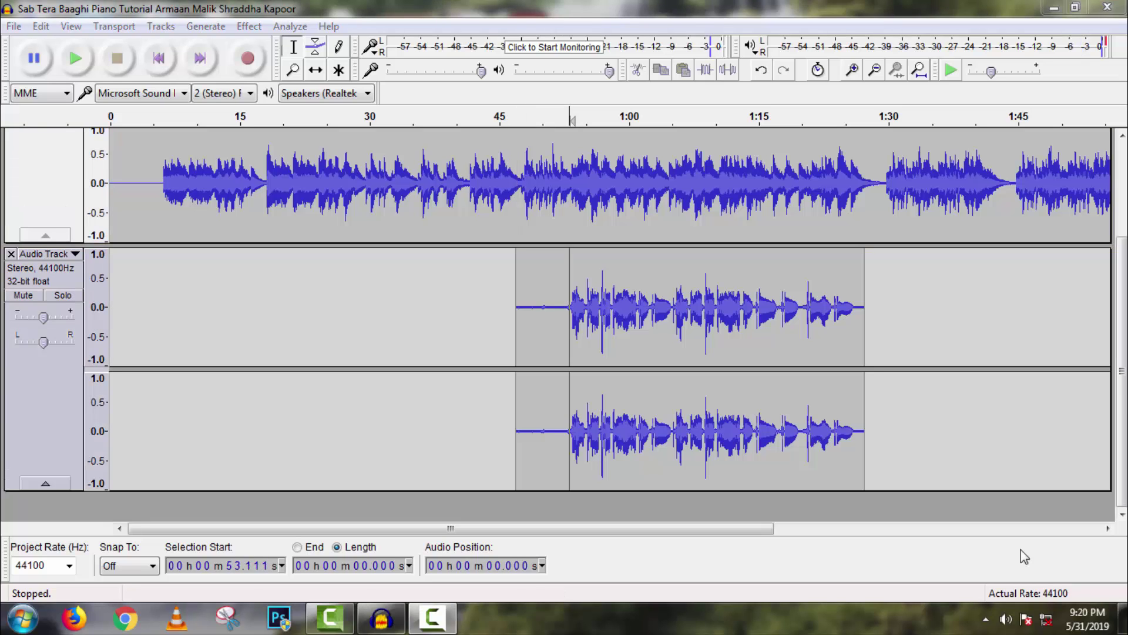
# - Zoom in on the vocal track around the start of the recording
pyautogui.click(685, 344)
pyautogui.keyDown('ctrl'); pyautogui.scroll(2, 703, 344); pyautogui.keyUp('ctrl')
pyautogui.keyDown('ctrl'); pyautogui.scroll(-1, 703, 343); pyautogui.keyUp('ctrl')
pyautogui.keyDown('ctrl'); pyautogui.scroll(1, 703, 344); pyautogui.keyUp('ctrl')
pyautogui.keyDown('ctrl'); pyautogui.scroll(-1, 704, 343); pyautogui.keyUp('ctrl')
pyautogui.scroll(1, 702, 344)
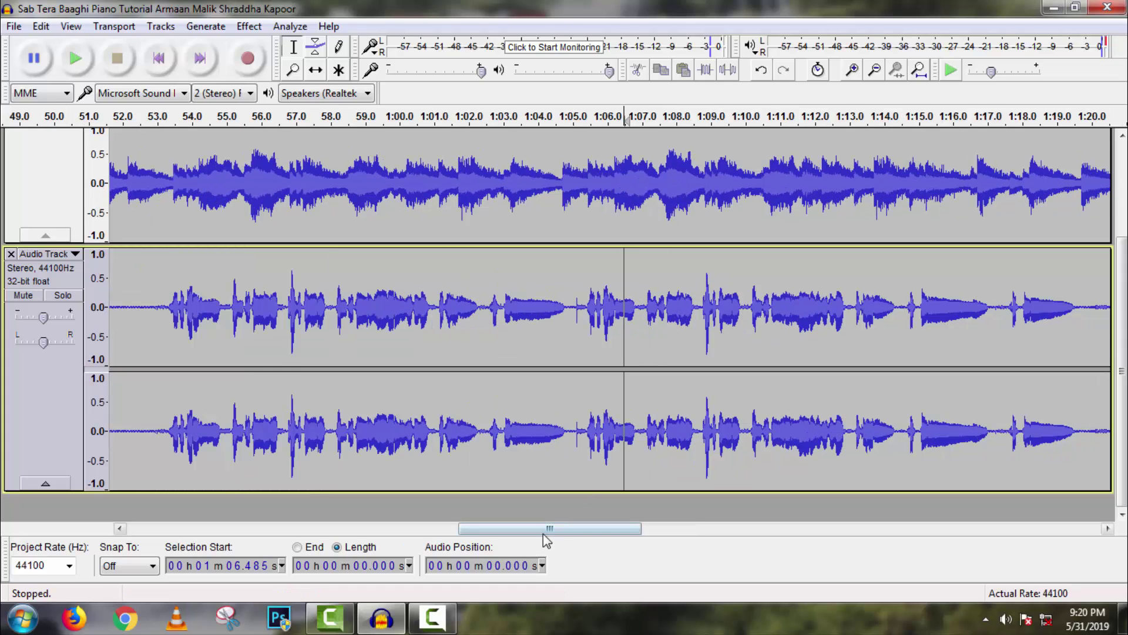
pyautogui.moveTo(543, 531); pyautogui.dragTo(475, 532)
# - Select the silent stretch from about 47 s to 51 s before the singing
pyautogui.moveTo(521, 311); pyautogui.dragTo(495, 312)
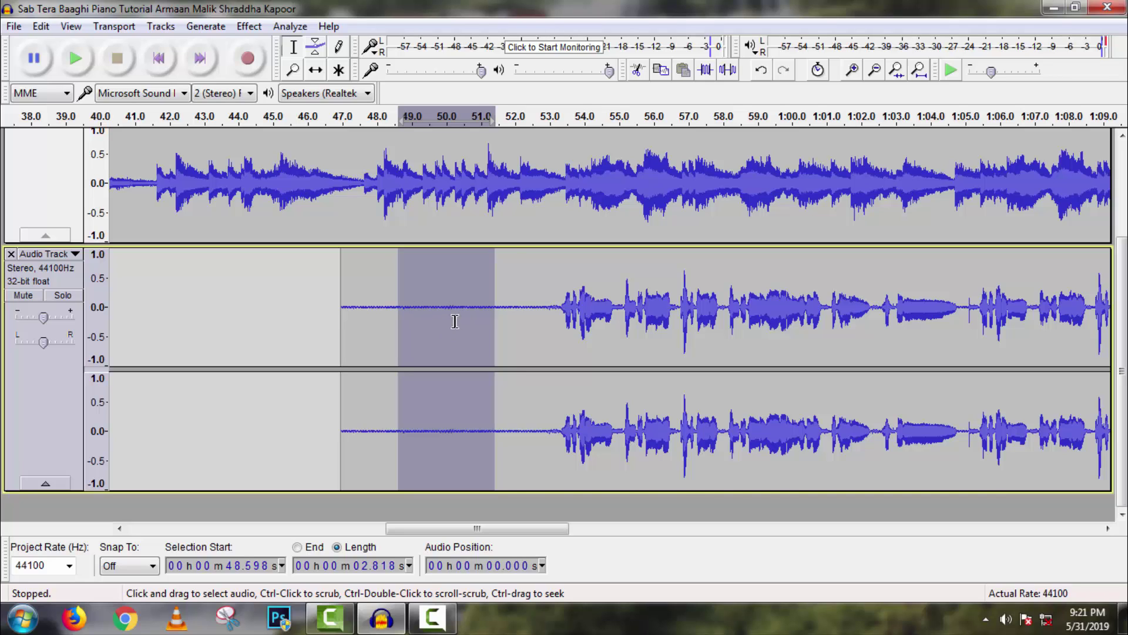
pyautogui.moveTo(495, 322); pyautogui.dragTo(516, 322)
pyautogui.keyDown('shift'); pyautogui.click(371, 322); pyautogui.keyUp('shift')
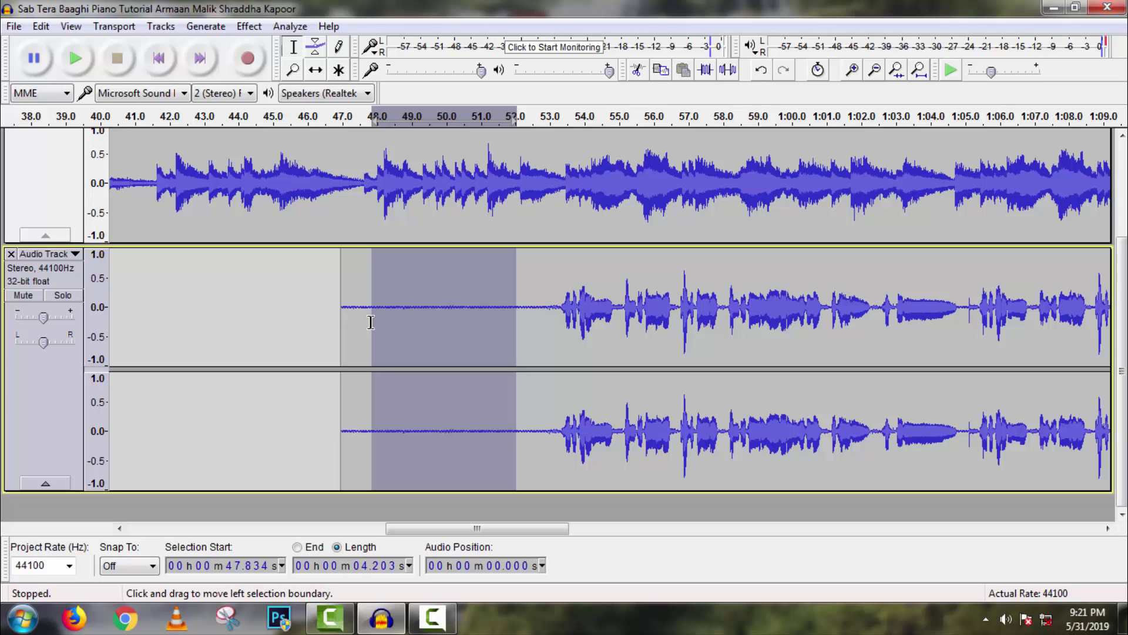
pyautogui.click(436, 331)
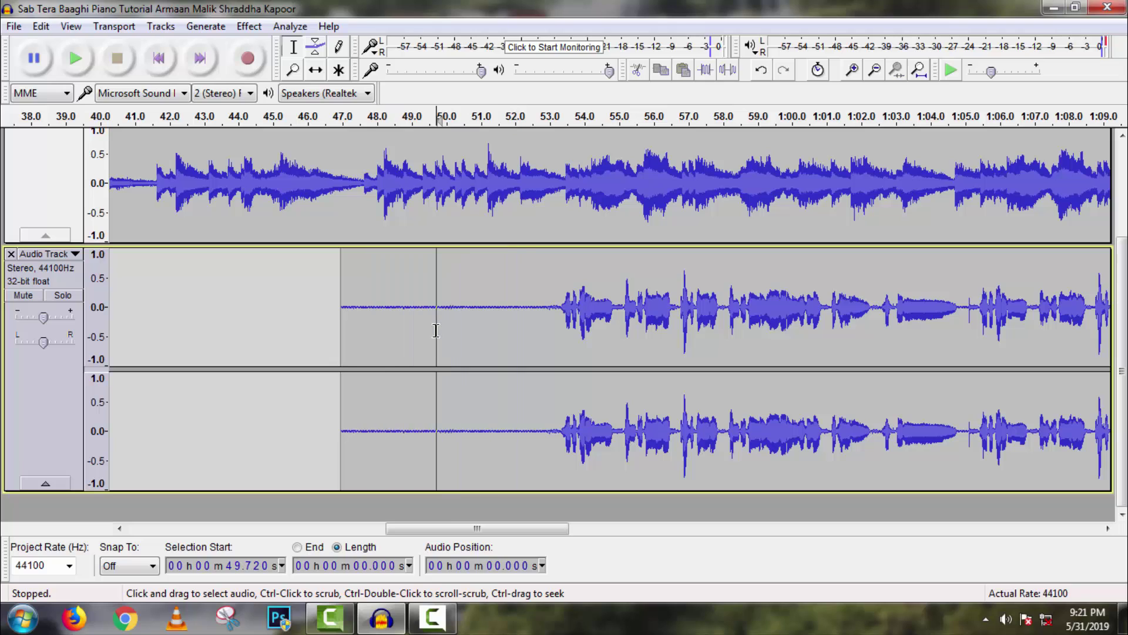
pyautogui.moveTo(376, 331)
pyautogui.mouseDown()
pyautogui.moveTo(479, 338)
pyautogui.moveTo(381, 342)
pyautogui.moveTo(524, 345)
pyautogui.moveTo(381, 345)
pyautogui.mouseUp()
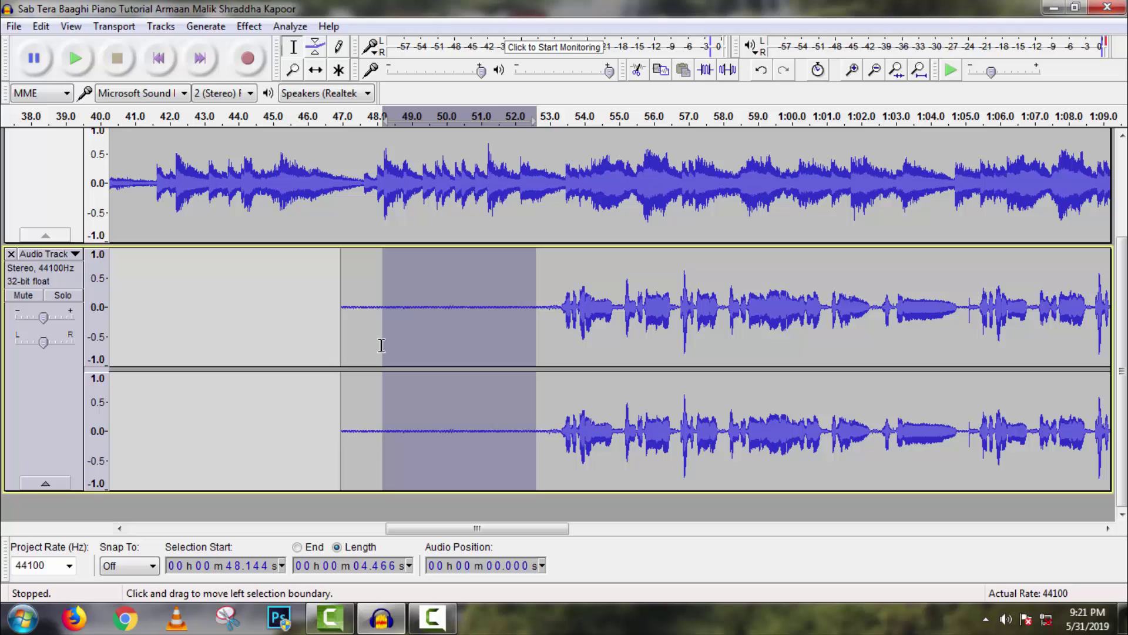
# - Select about 4 s of noise from 47 s and capture it as the Noise Reduction profile
pyautogui.moveTo(490, 323); pyautogui.dragTo(352, 321)
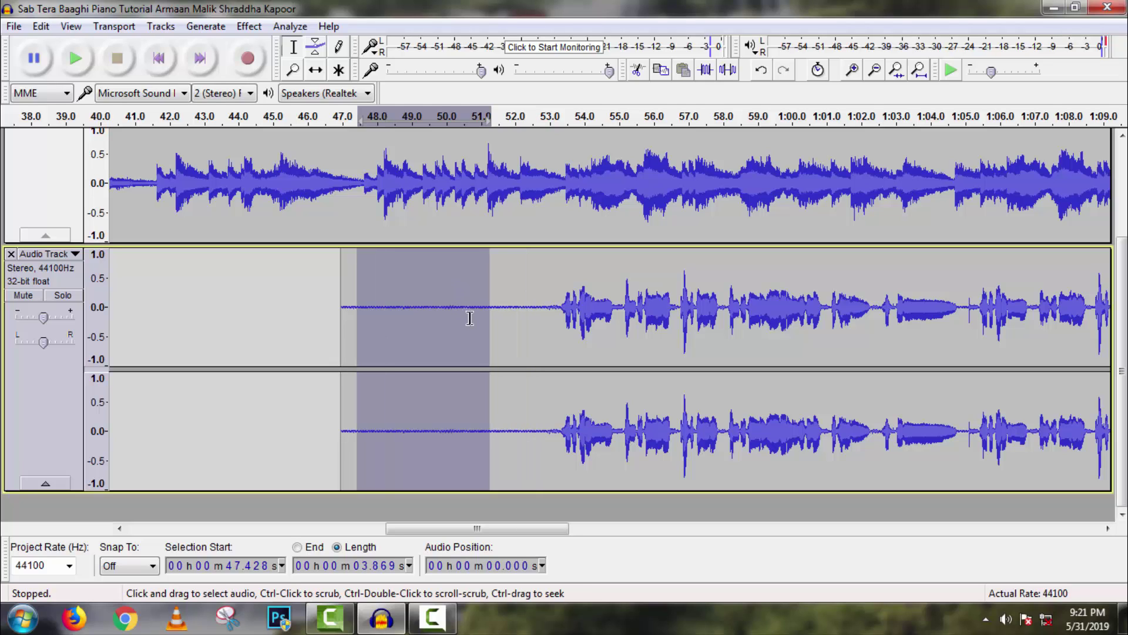
pyautogui.click(468, 318)
pyautogui.moveTo(486, 318); pyautogui.dragTo(350, 318)
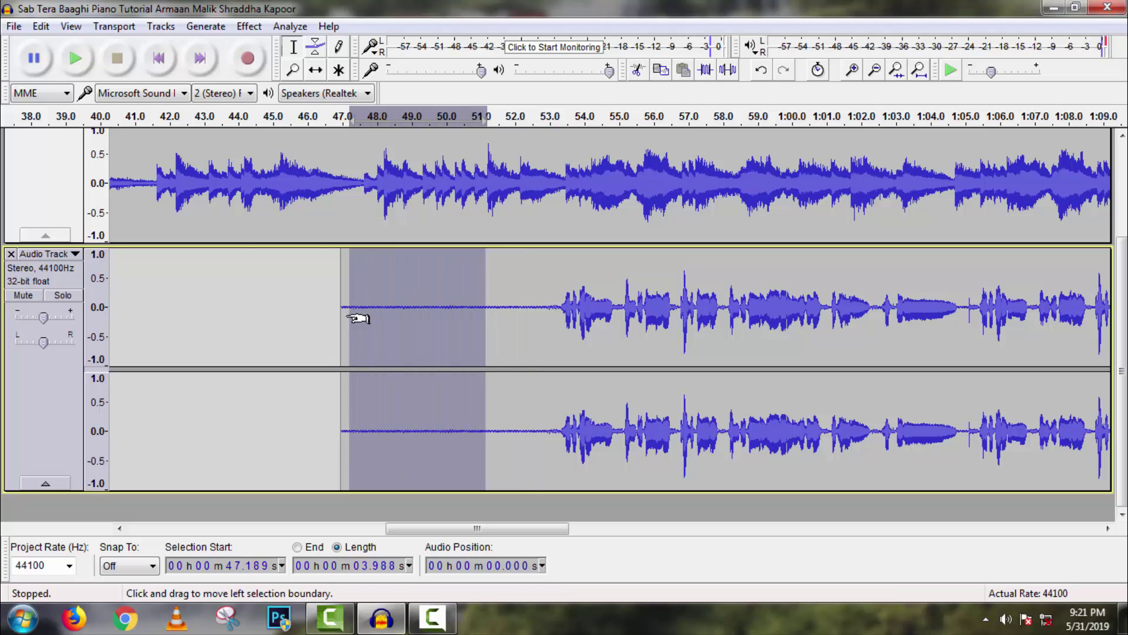
pyautogui.click(249, 26)
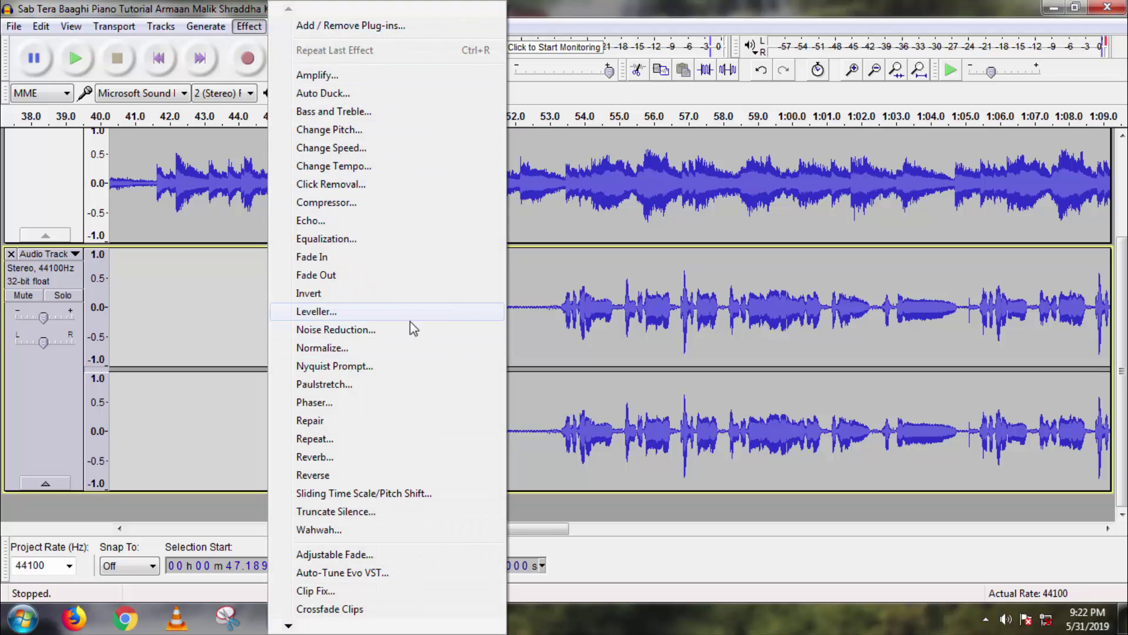
pyautogui.click(364, 328)
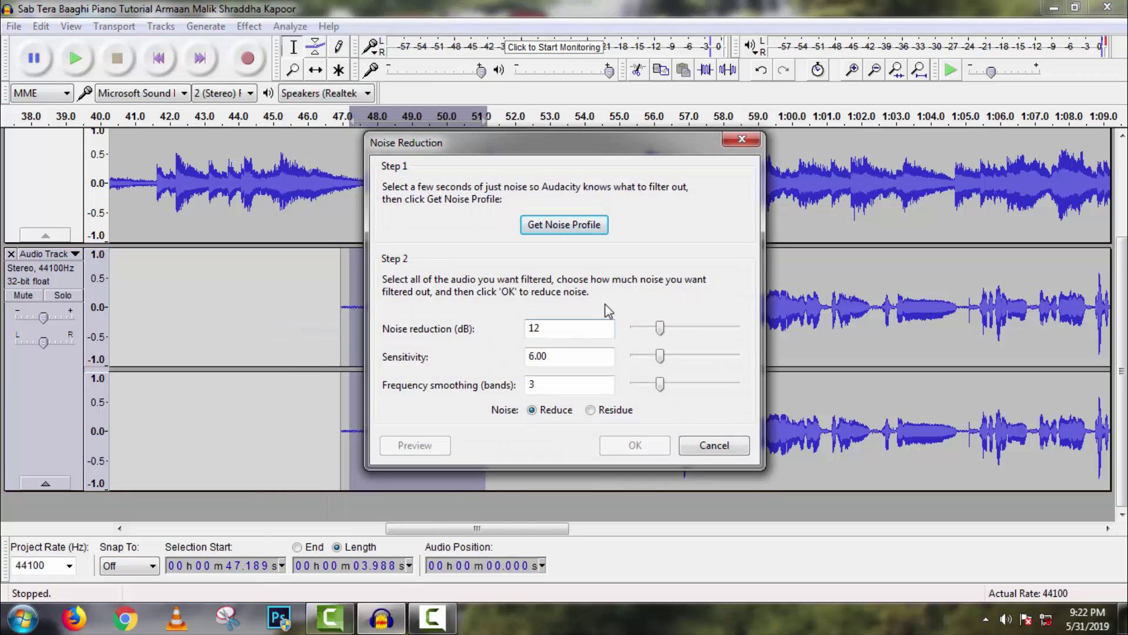
pyautogui.click(566, 225)
# - Apply Noise Reduction (12 dB, sensitivity 6.00, smoothing 3 bands) to the whole vocal clip
pyautogui.doubleClick(495, 297)
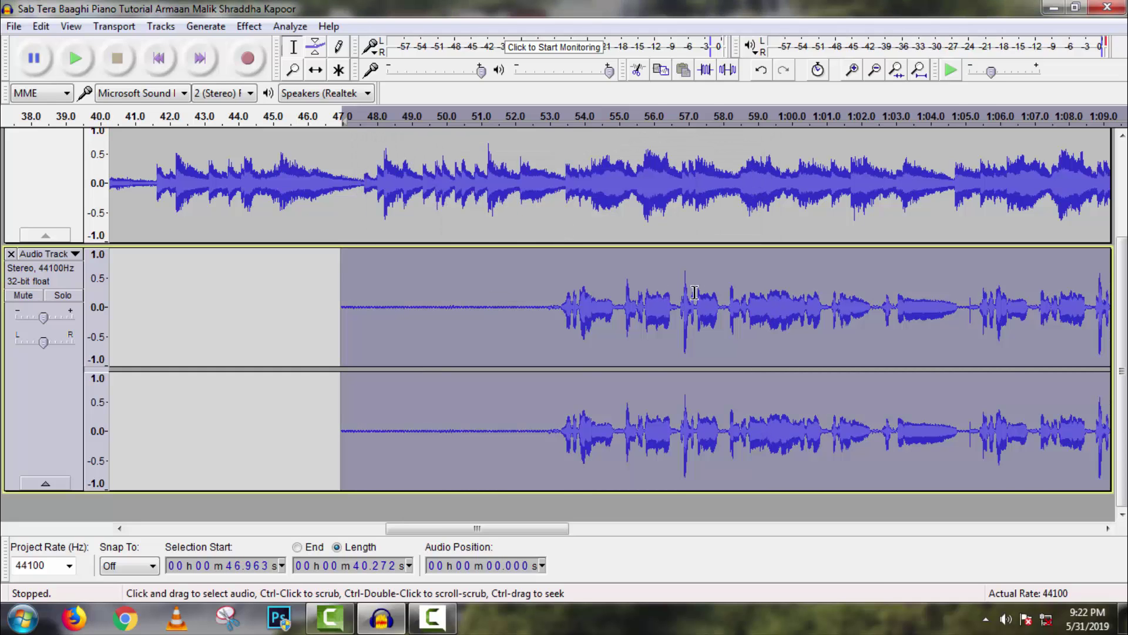
pyautogui.click(252, 29)
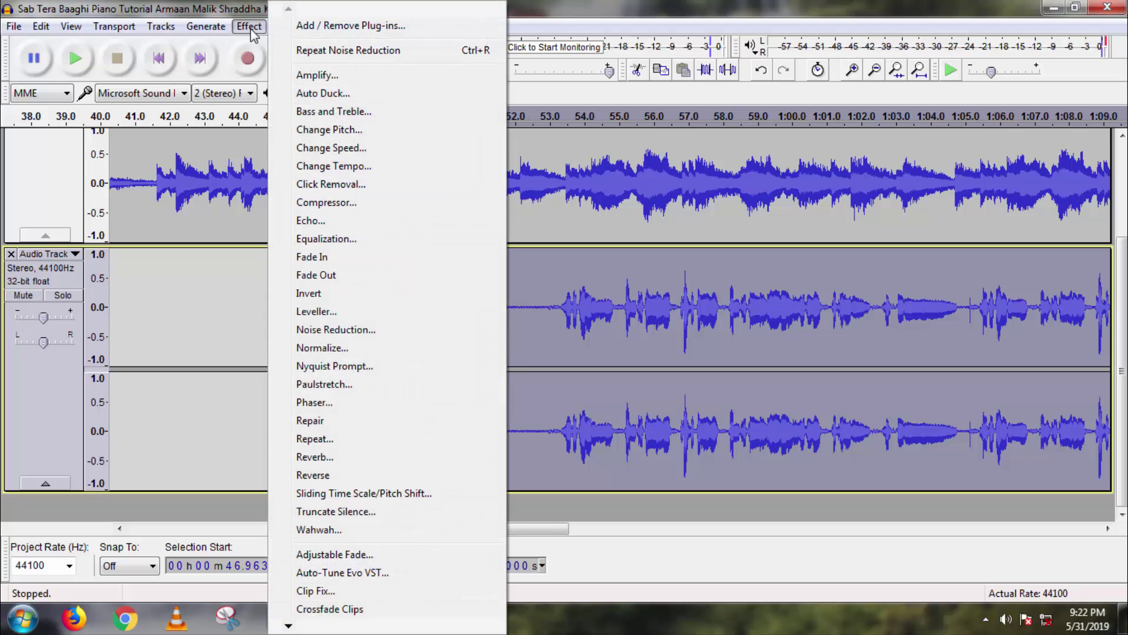
pyautogui.click(357, 330)
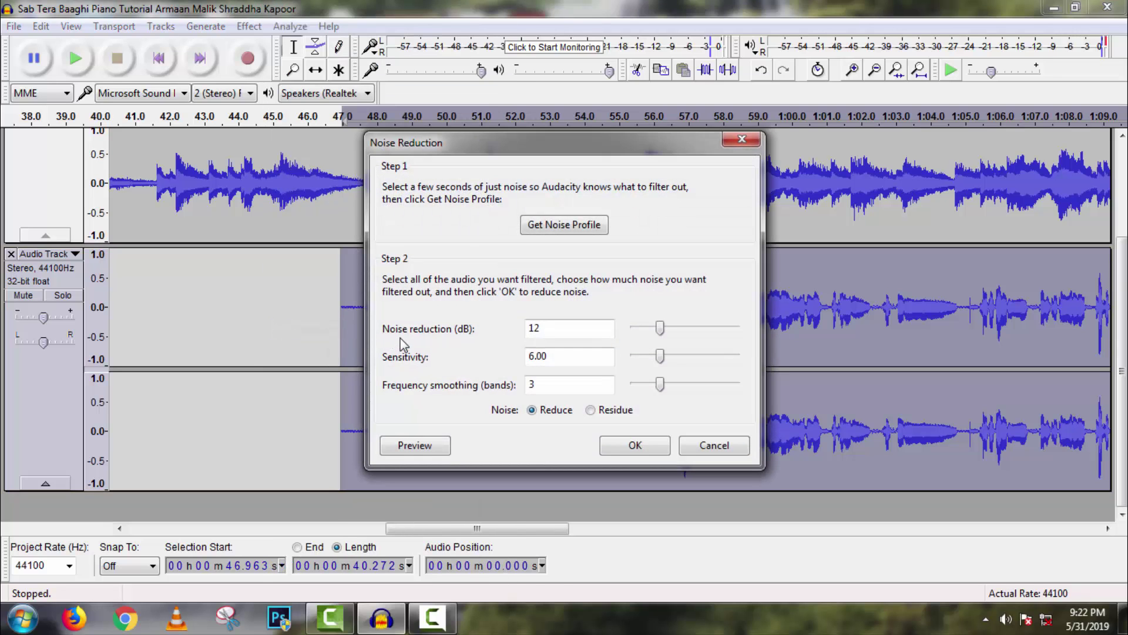
pyautogui.click(645, 448)
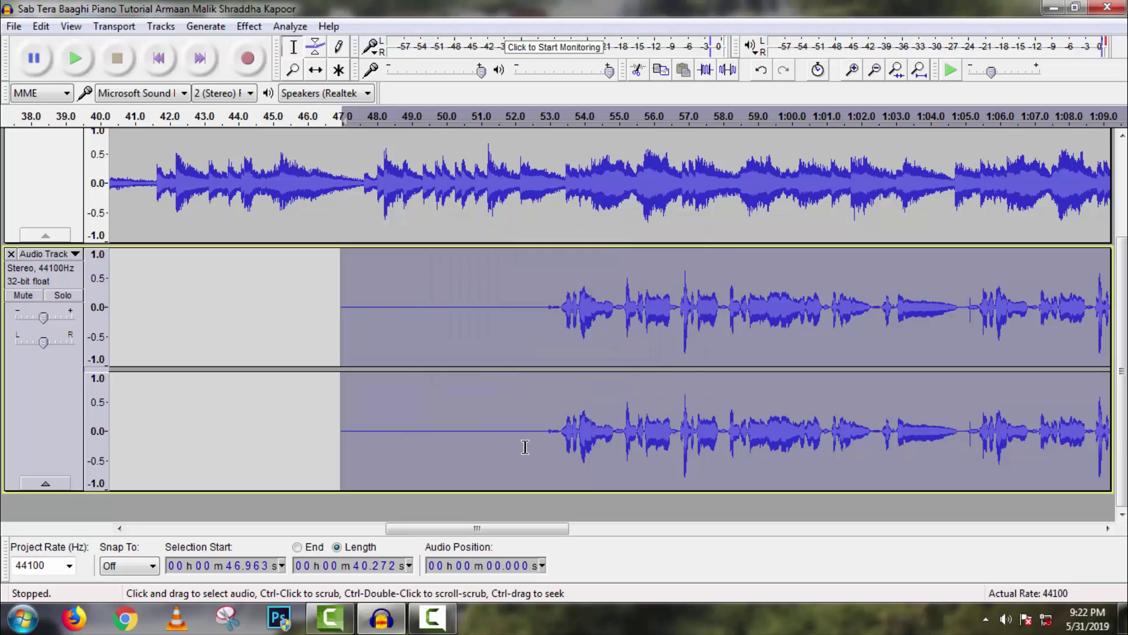
pyautogui.moveTo(525, 446); pyautogui.dragTo(512, 447)
pyautogui.moveTo(967, 331); pyautogui.dragTo(1006, 334)
pyautogui.click(947, 338)
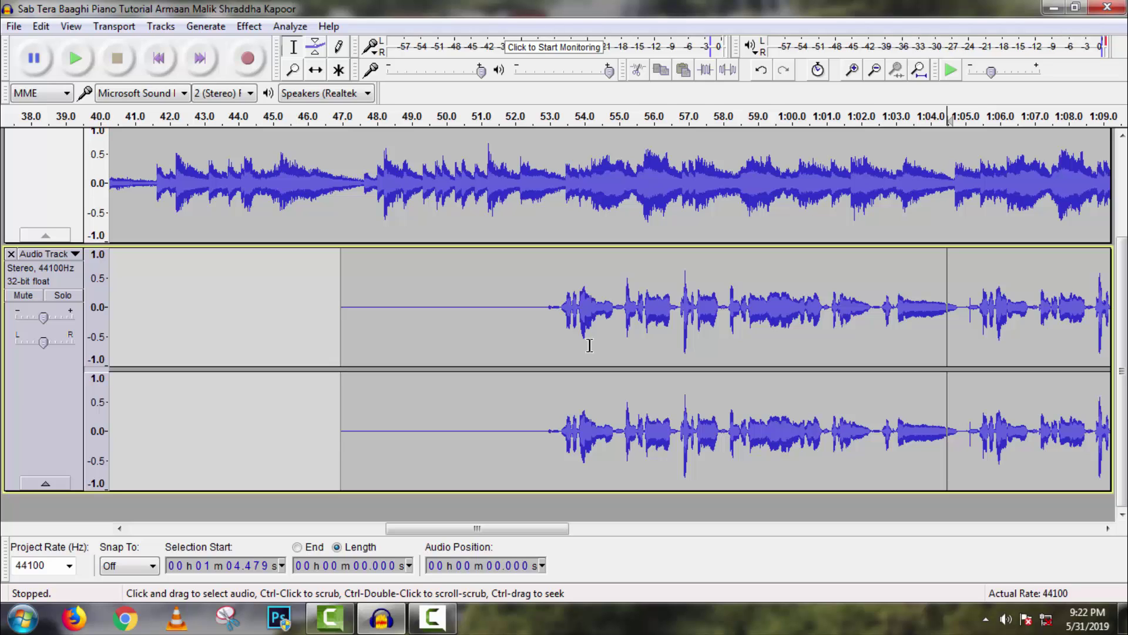
# - Compress the whole vocal clip with -12 dB threshold and 2:1 ratio
pyautogui.doubleClick(571, 296)
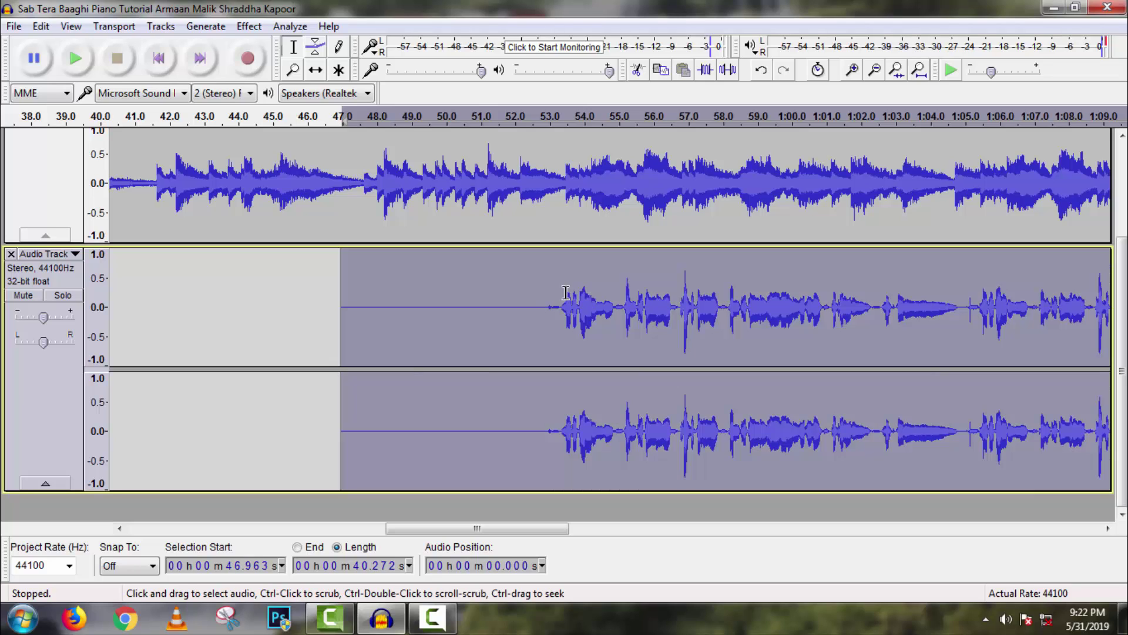
pyautogui.click(249, 26)
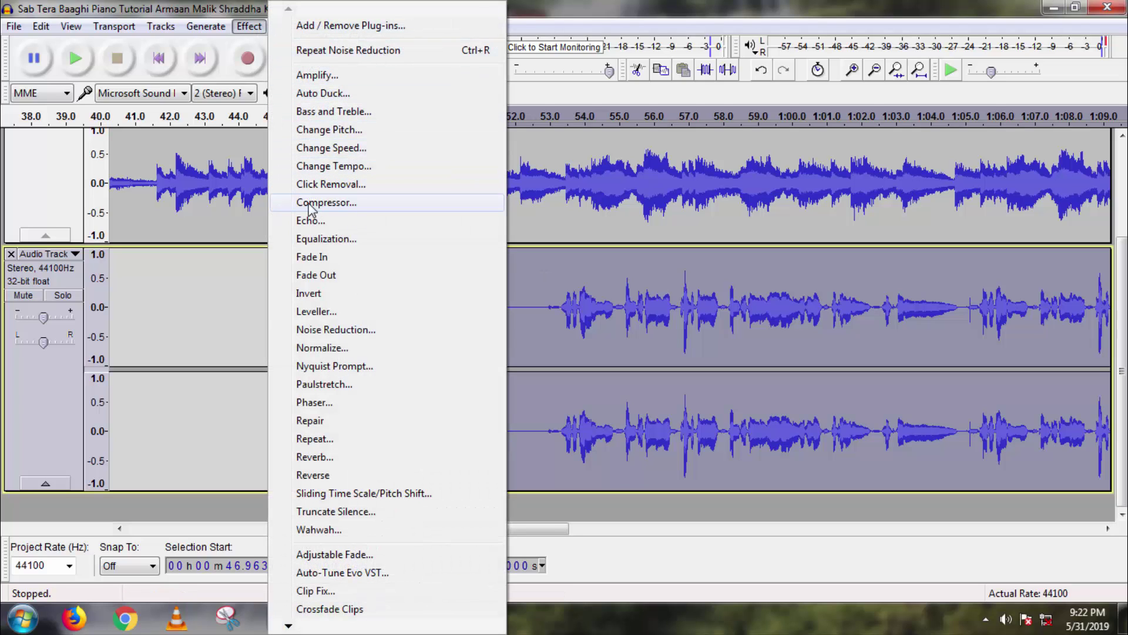
pyautogui.click(327, 202)
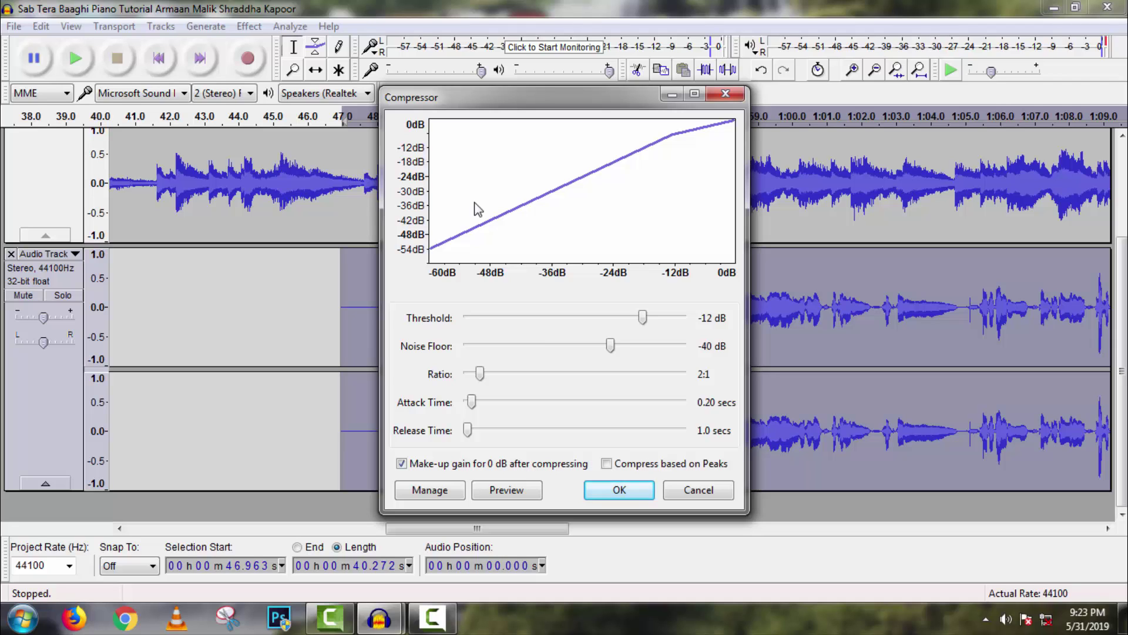
pyautogui.press('Return')
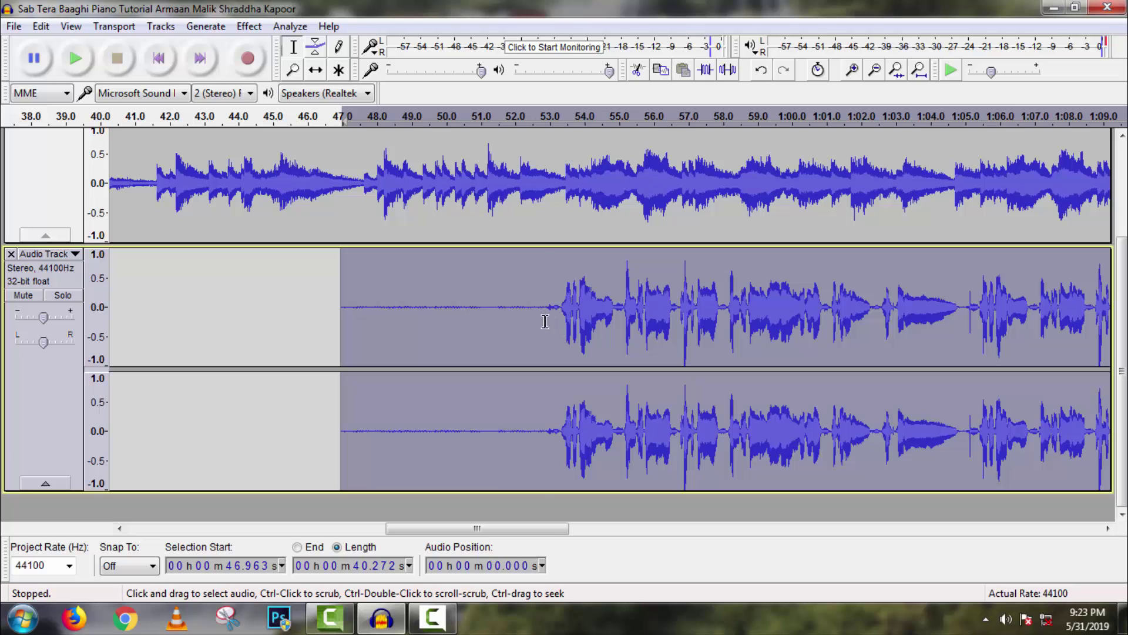
# - Select the whole vocal clip and apply Change Tempo with 160 beats per minute
pyautogui.moveTo(566, 325); pyautogui.dragTo(972, 333)
pyautogui.moveTo(972, 334); pyautogui.dragTo(855, 352)
pyautogui.moveTo(754, 354); pyautogui.dragTo(530, 361)
pyautogui.click(499, 356)
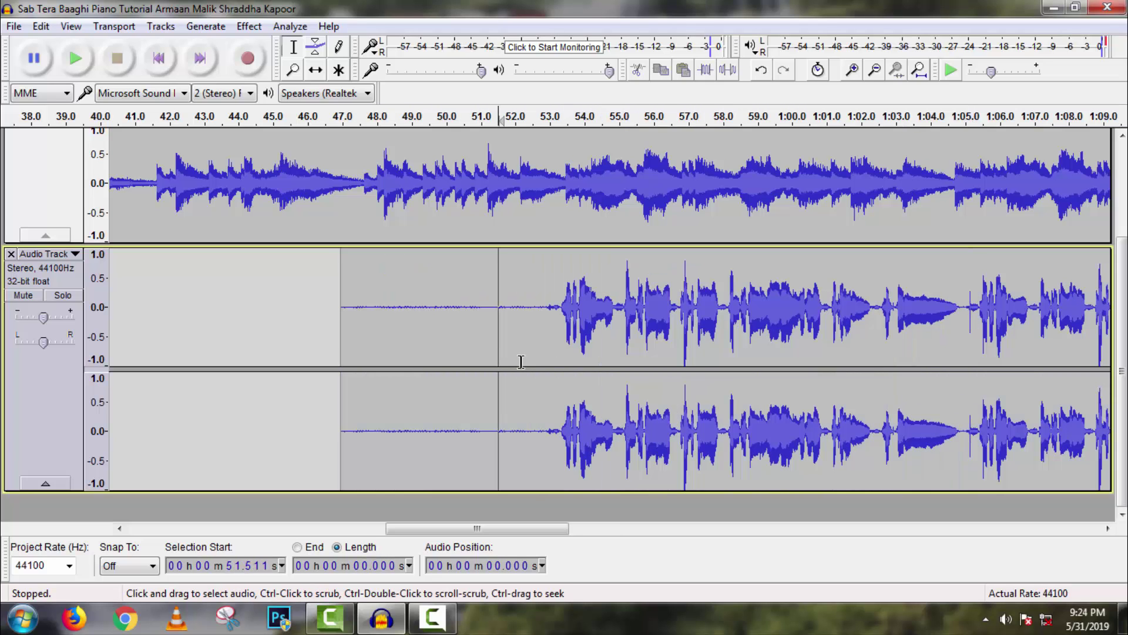
pyautogui.doubleClick(616, 352)
pyautogui.click(249, 26)
pyautogui.click(353, 162)
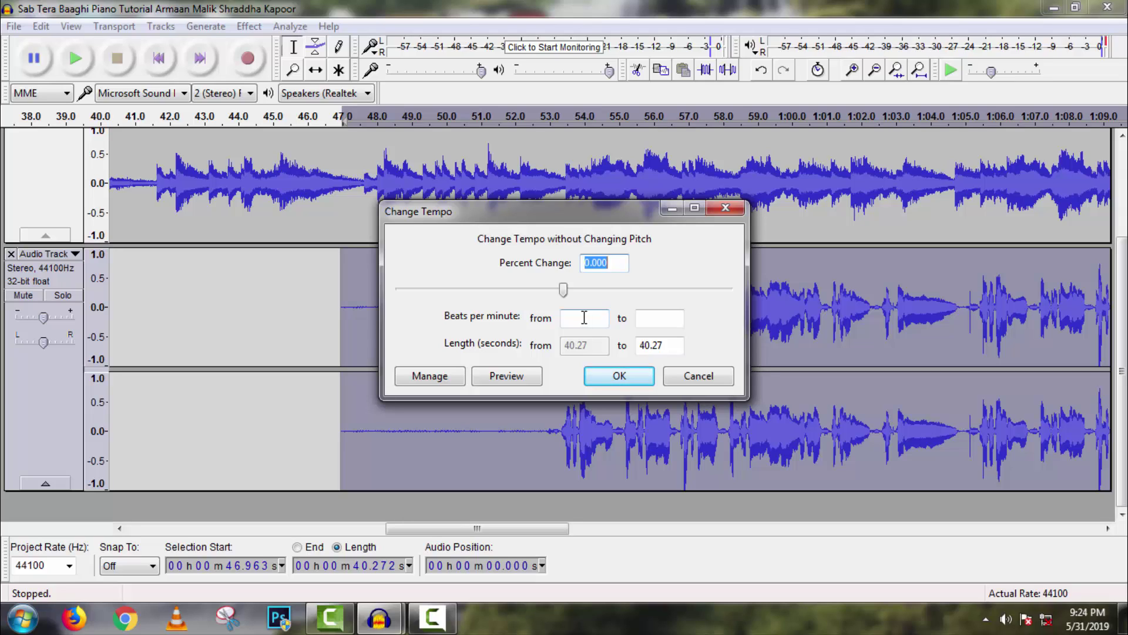
pyautogui.click(584, 317)
pyautogui.write('160')
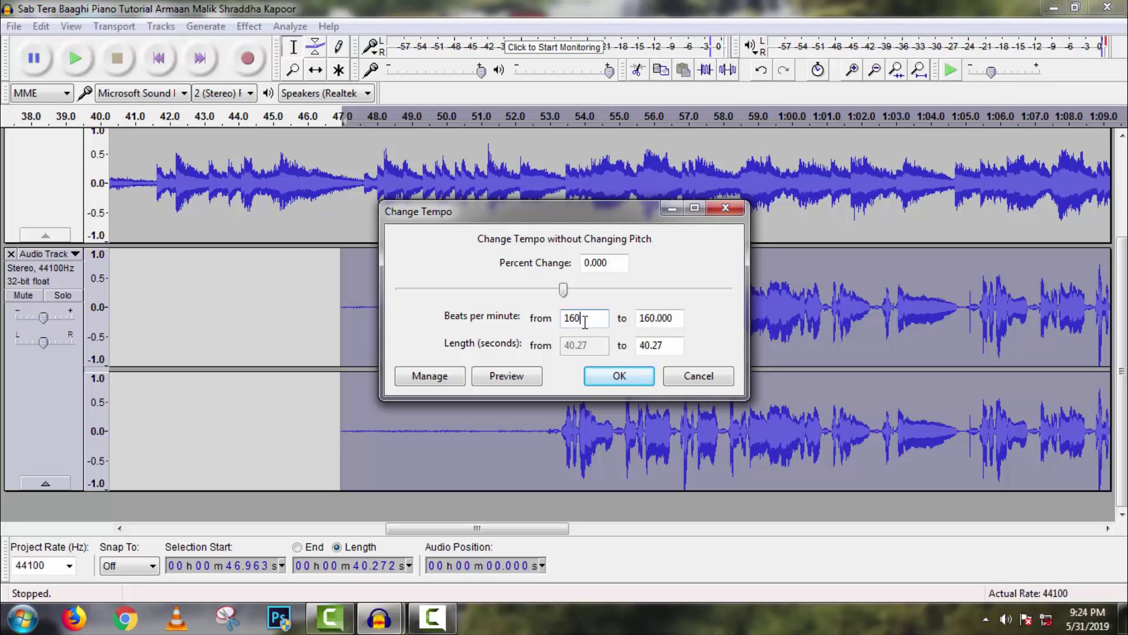
pyautogui.click(614, 376)
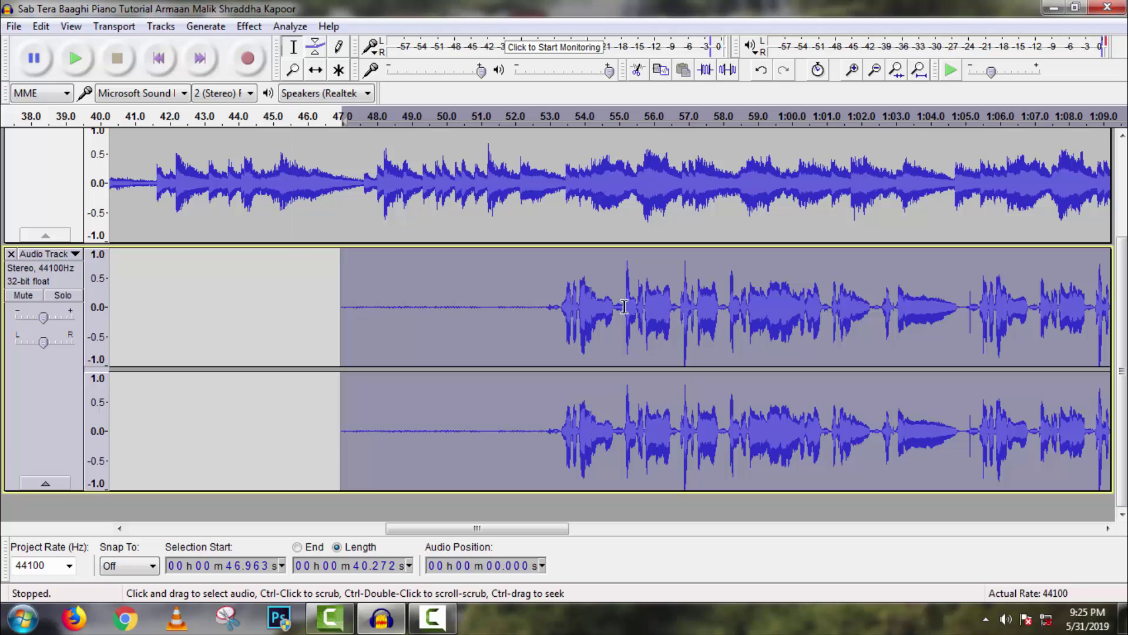
# - Equalize the vocal clip with the Treble Boost preset curve, rising to +9 dB above 5900 Hz
pyautogui.click(250, 26)
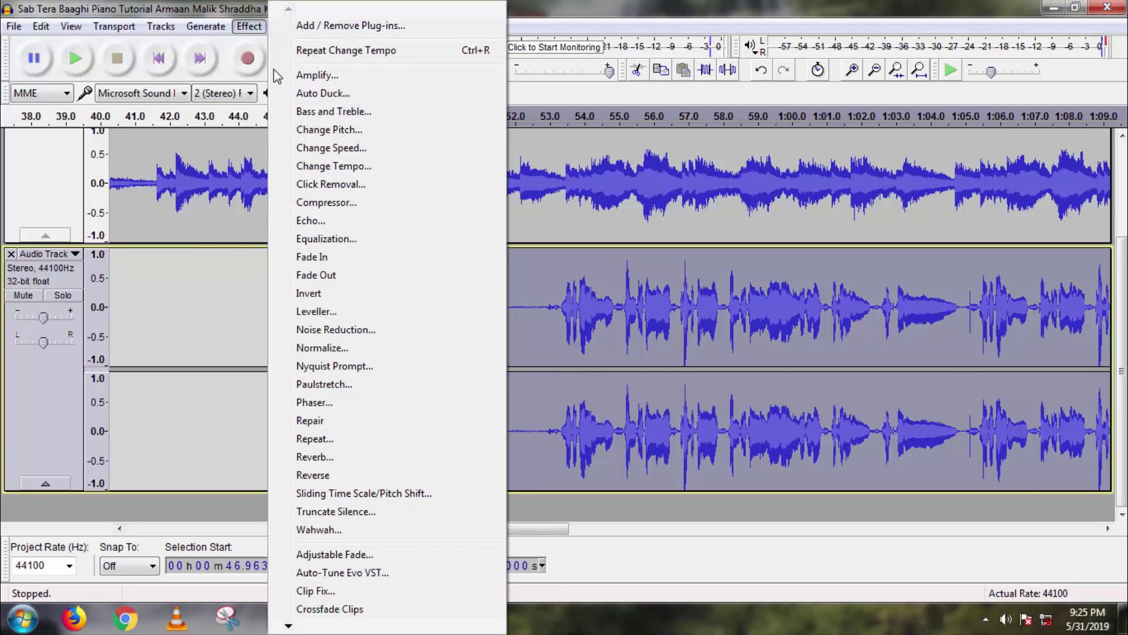
pyautogui.click(342, 241)
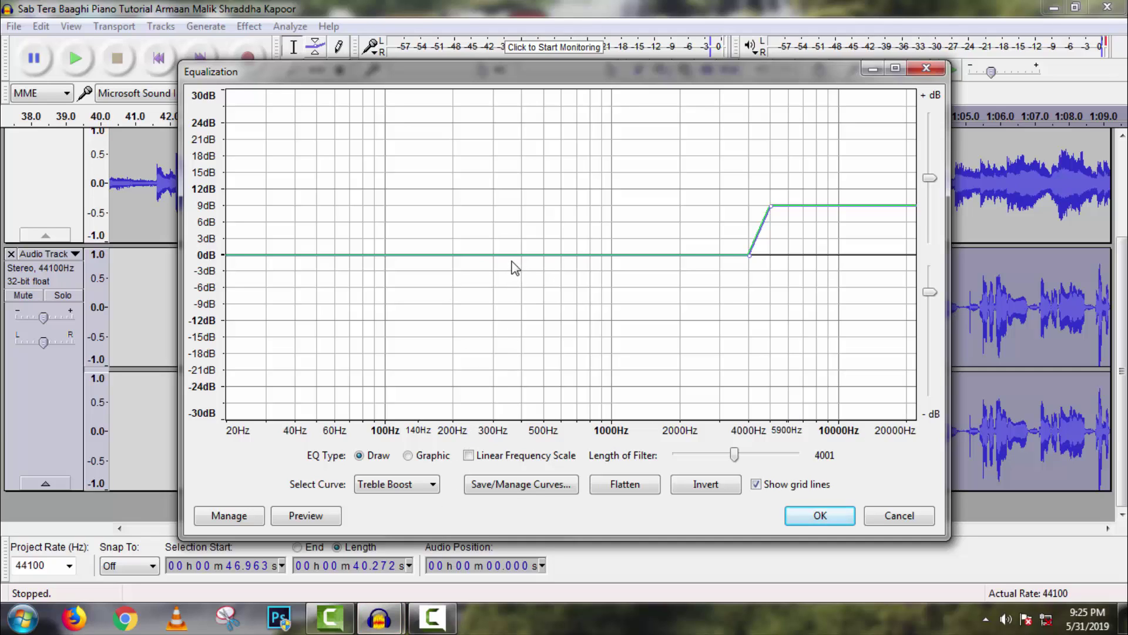
pyautogui.moveTo(526, 255); pyautogui.dragTo(434, 534)
pyautogui.moveTo(527, 257)
pyautogui.mouseDown()
pyautogui.moveTo(484, 226)
pyautogui.moveTo(484, 260)
pyautogui.moveTo(516, 245)
pyautogui.moveTo(508, 257)
pyautogui.mouseUp()
pyautogui.click(392, 489)
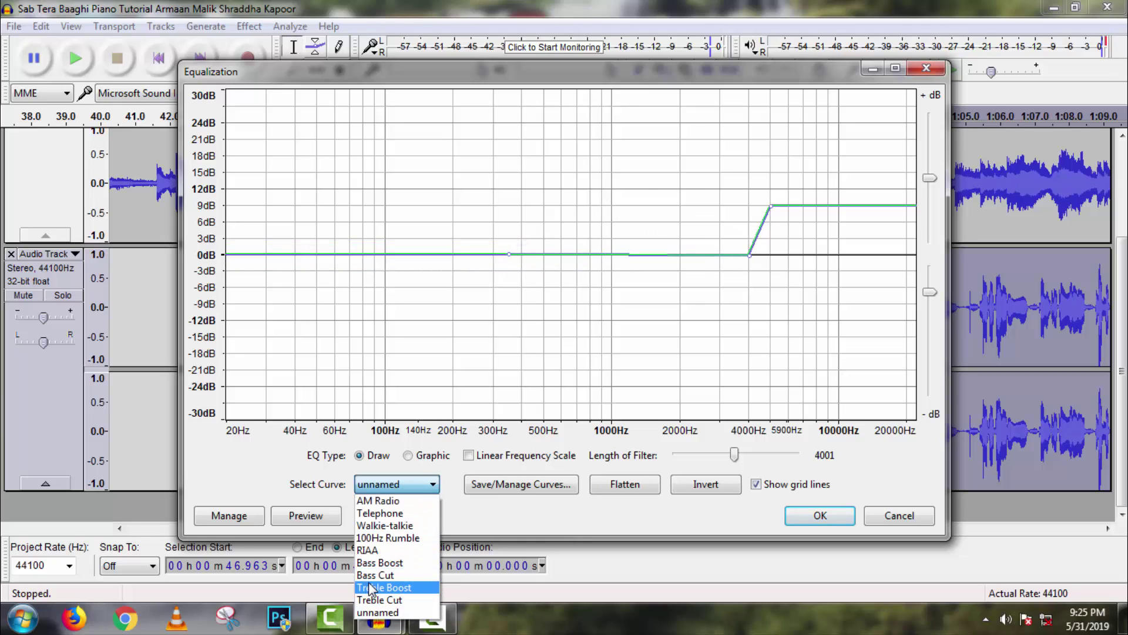
pyautogui.click(387, 592)
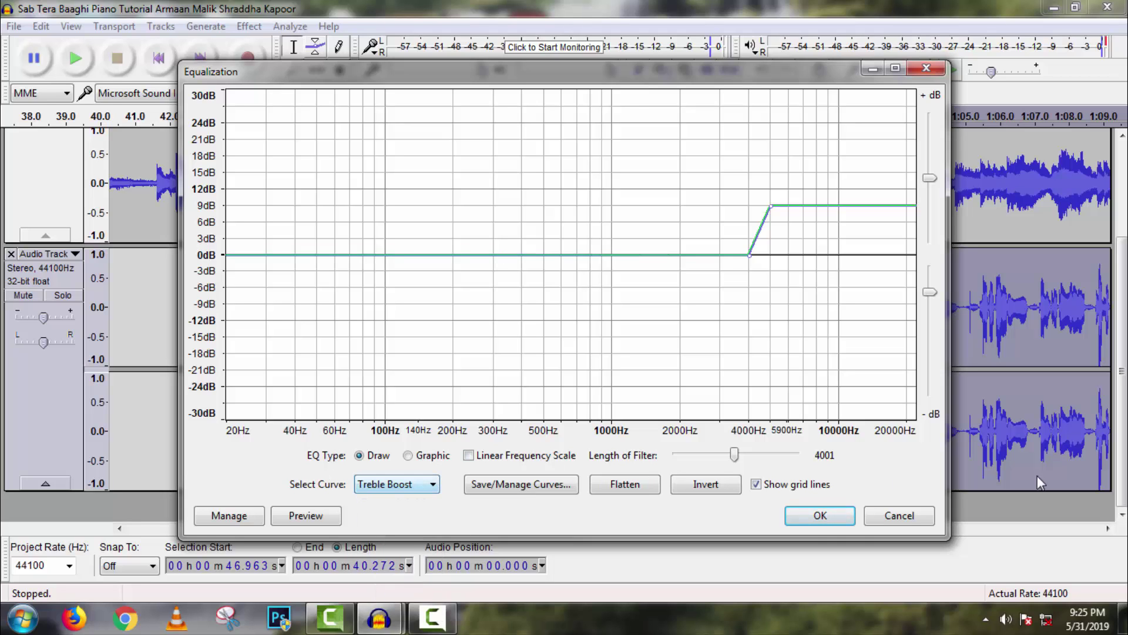
pyautogui.click(820, 516)
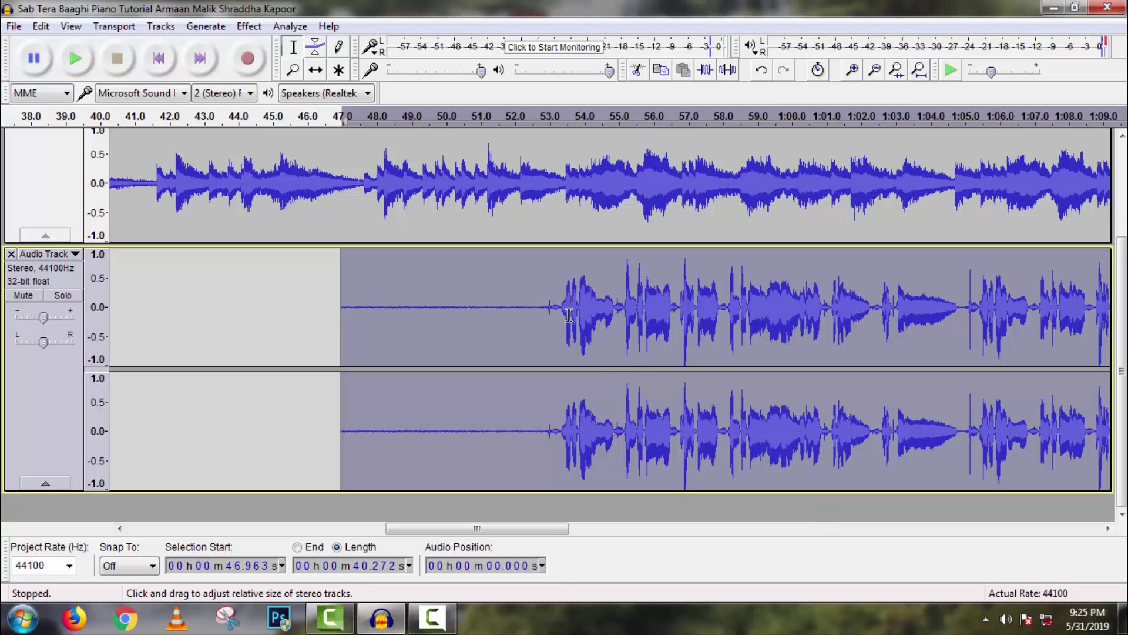
# - Mute the upper backing track and play the vocal from 52.7 s
pyautogui.click(540, 295)
pyautogui.scroll(3, 542, 296)
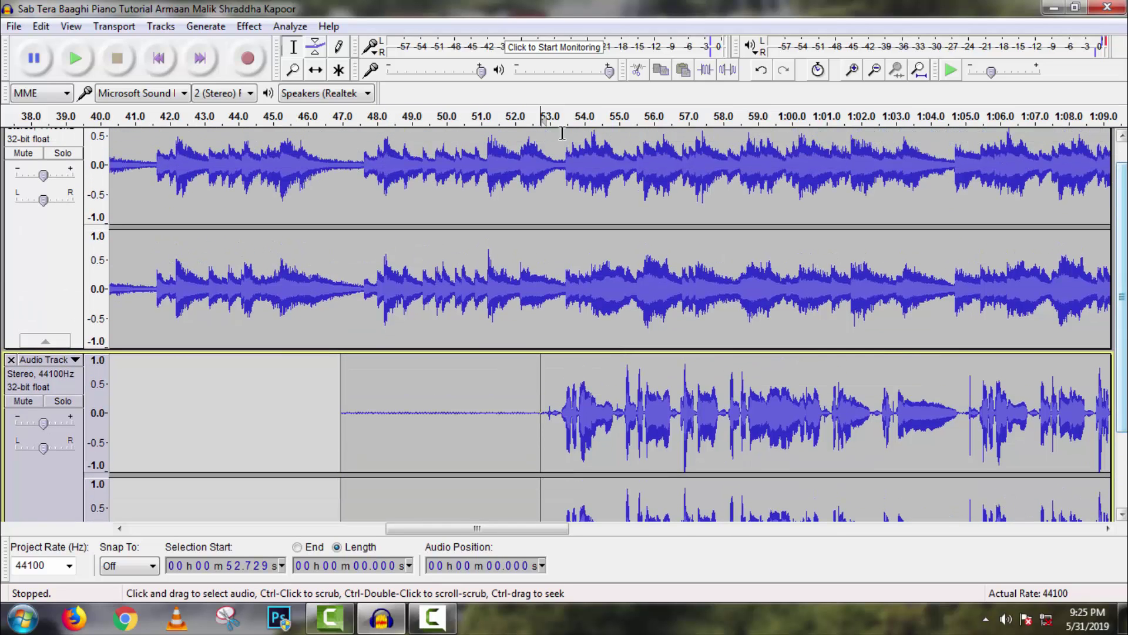
pyautogui.click(23, 154)
pyautogui.press('space')
pyautogui.scroll(-2, 1123, 364)
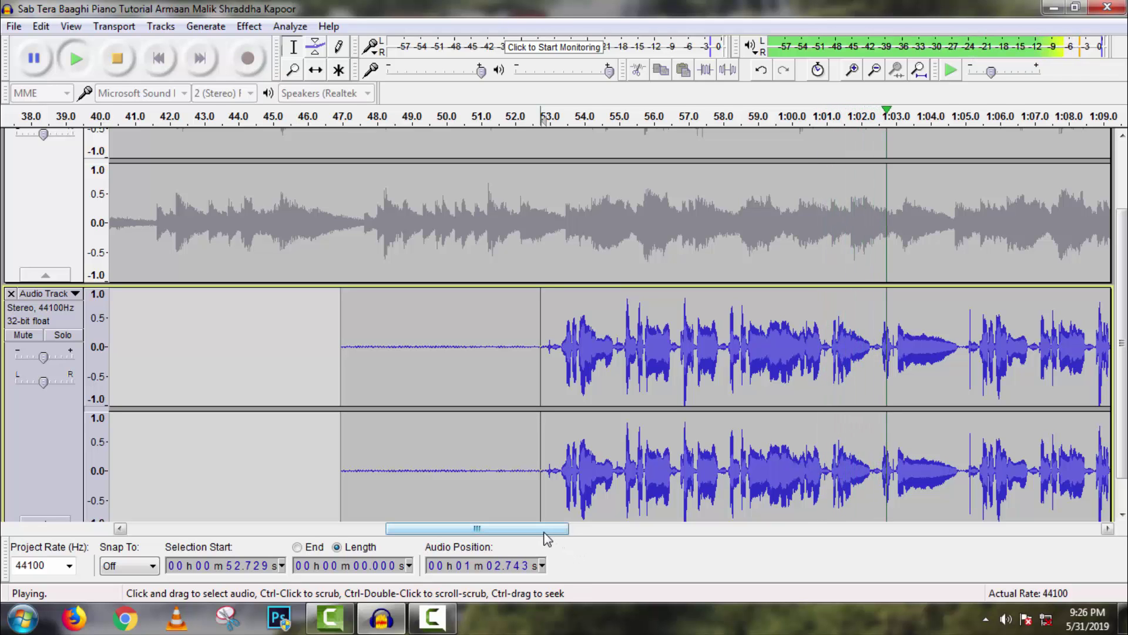
pyautogui.moveTo(552, 531); pyautogui.dragTo(605, 531)
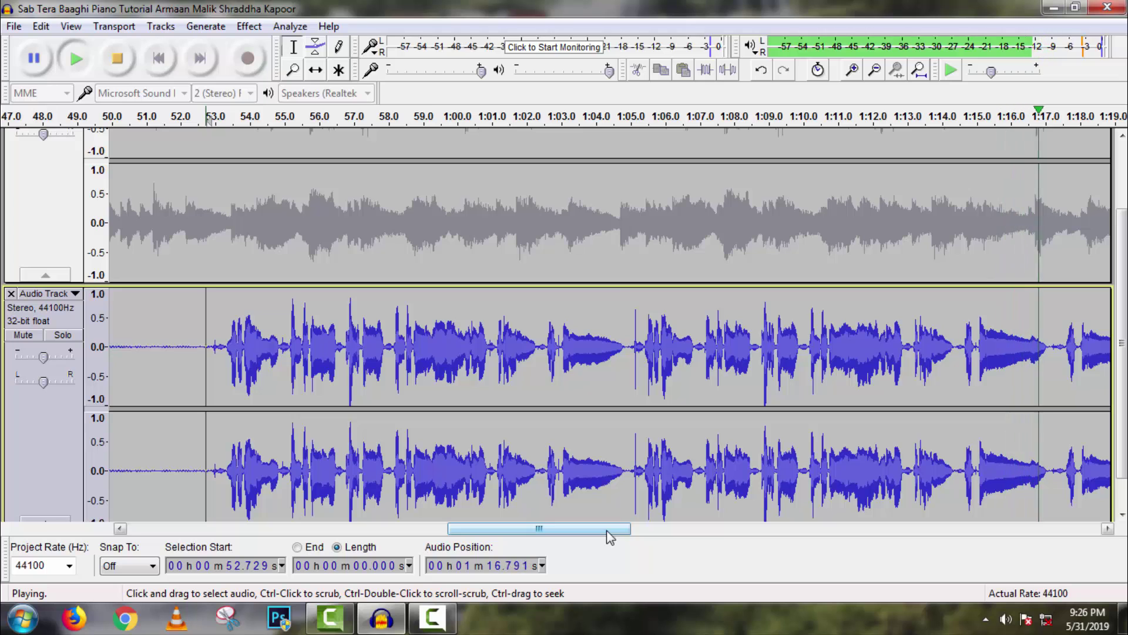
# - Silence the stray noise between about 52.93 s and 53.32 s with Ctrl+L
pyautogui.press('space')
pyautogui.hotkey('ctrl', '1')
pyautogui.hotkey('ctrl', '1')
pyautogui.hotkey('ctrl', '1')
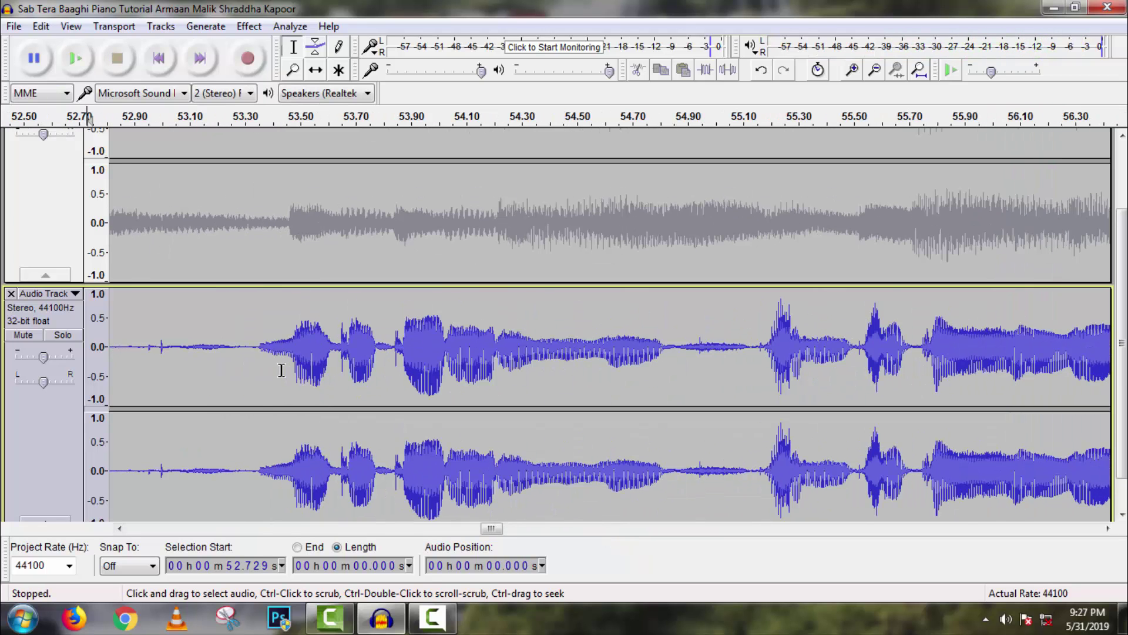
pyautogui.moveTo(142, 347); pyautogui.dragTo(250, 348)
pyautogui.scroll(-1, 197, 348)
pyautogui.press('space')
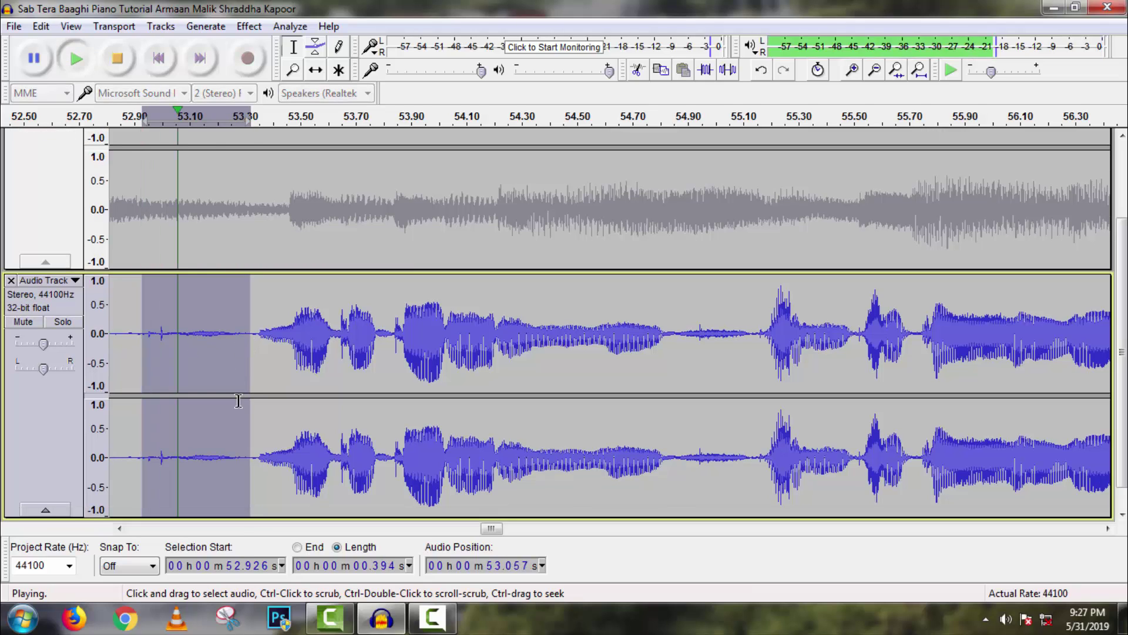
pyautogui.press('space')
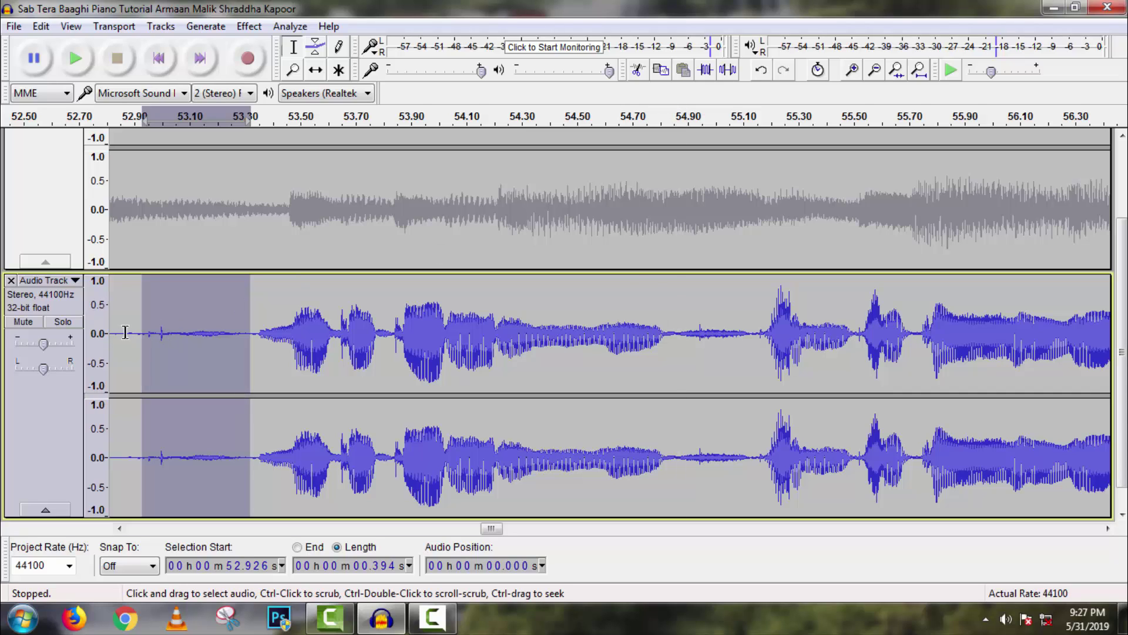
pyautogui.hotkey('ctrl', 'l')
pyautogui.click(176, 345)
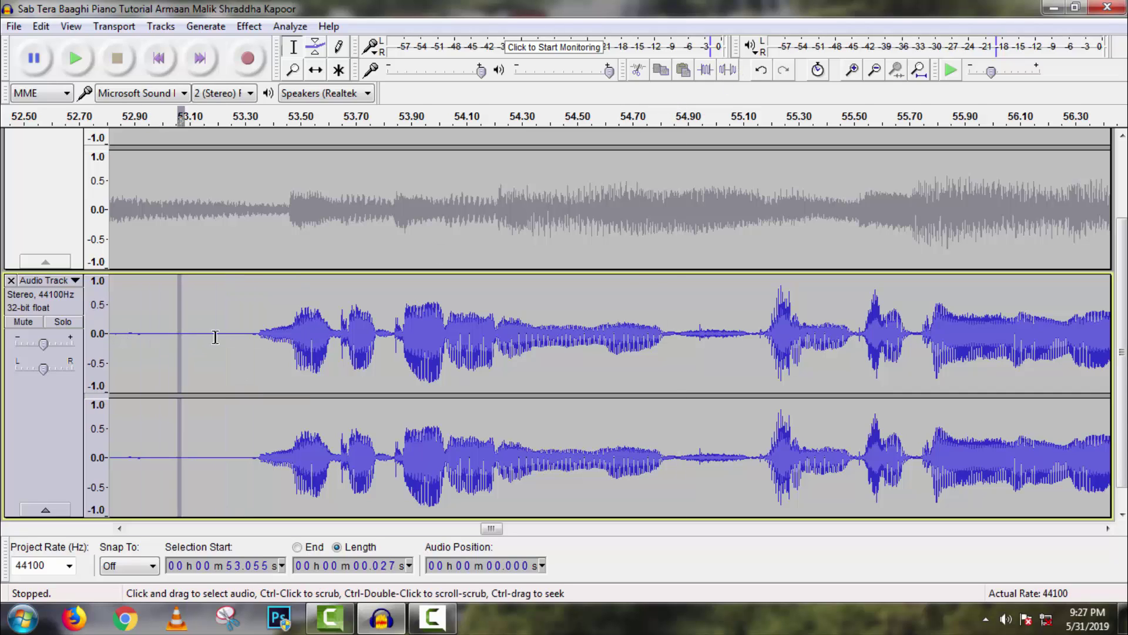
# - Audition the quiet gaps near 54.9 s, 57.4 s and 1:00.8 for leftover noise
pyautogui.moveTo(177, 344); pyautogui.dragTo(238, 345)
pyautogui.click(171, 352)
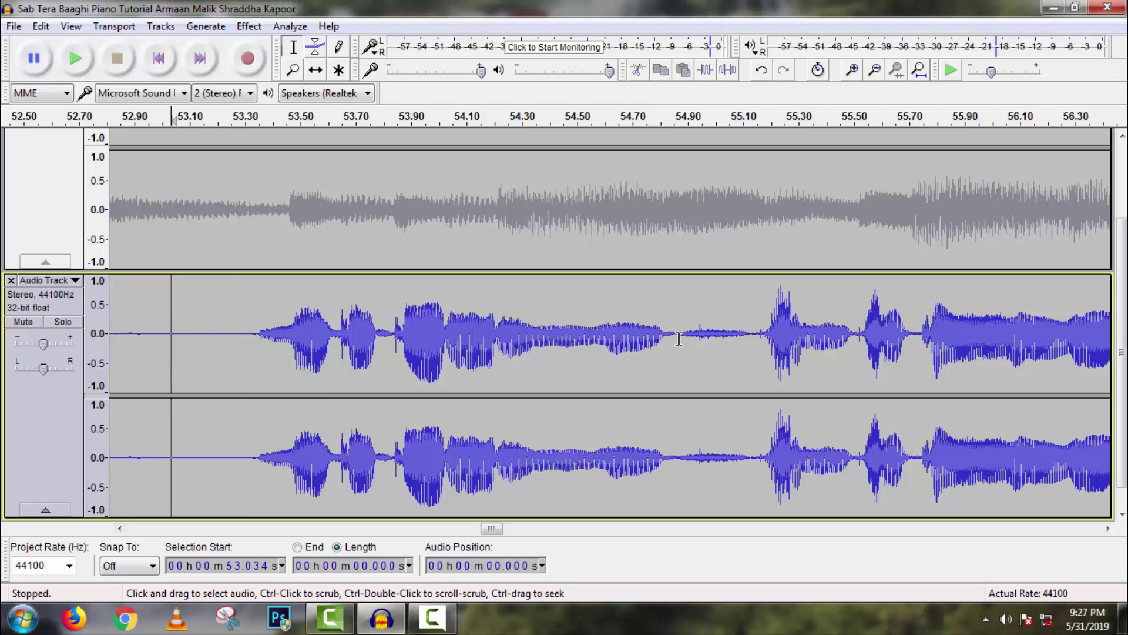
pyautogui.click(679, 339)
pyautogui.press('space')
pyautogui.moveTo(676, 353); pyautogui.dragTo(757, 365)
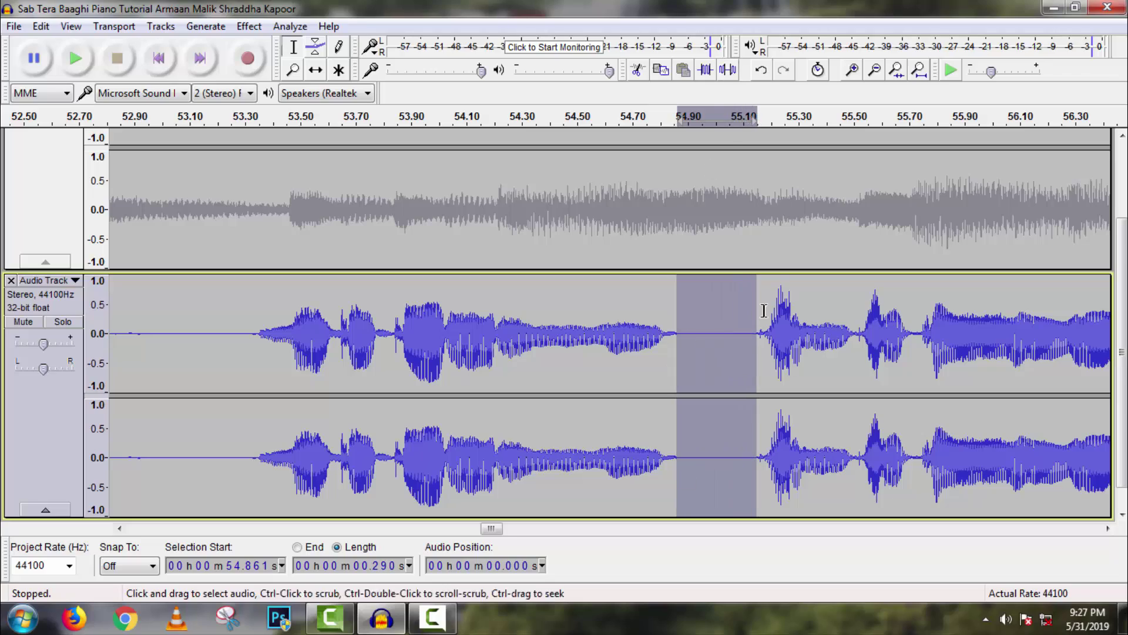
pyautogui.moveTo(492, 528); pyautogui.dragTo(539, 528)
pyautogui.click(562, 367)
pyautogui.press('space')
pyautogui.press('space')
pyautogui.moveTo(413, 353); pyautogui.dragTo(488, 362)
pyautogui.click(400, 352)
pyautogui.press('space')
pyautogui.press('space')
pyautogui.click(418, 411)
# - Check the later gaps in the vocal track around 1:08 onward
pyautogui.moveTo(537, 528); pyautogui.dragTo(583, 529)
pyautogui.moveTo(151, 352); pyautogui.dragTo(233, 353)
pyautogui.click(573, 358)
pyautogui.moveTo(614, 349); pyautogui.dragTo(827, 385)
pyautogui.hscroll(3, 620, 351)
pyautogui.hscroll(5, 658, 353)
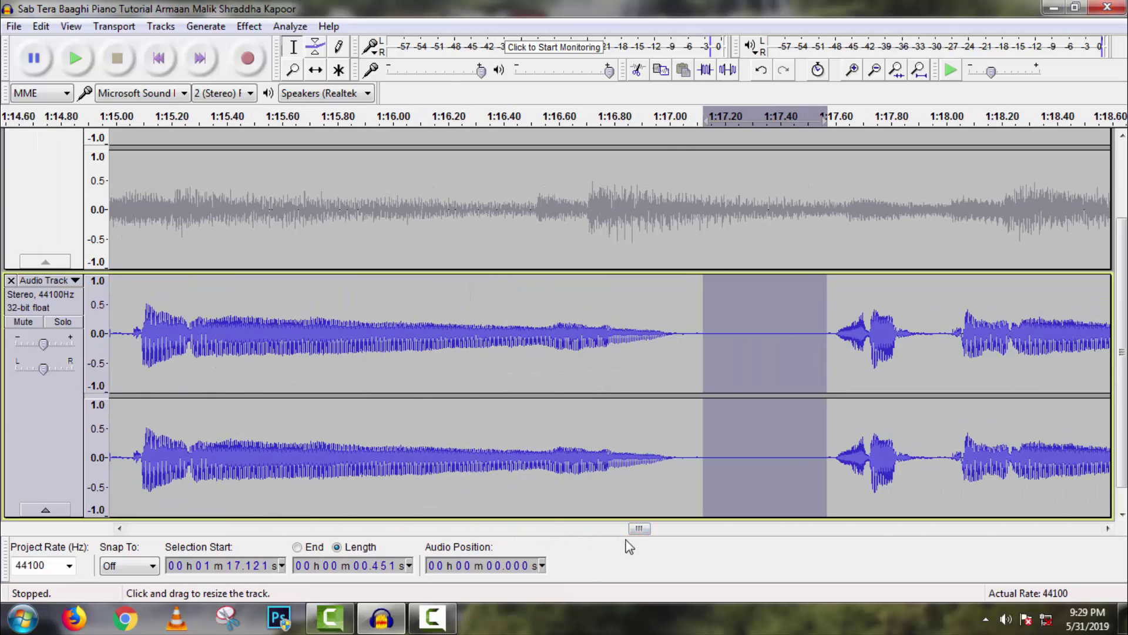
pyautogui.moveTo(639, 529); pyautogui.dragTo(659, 528)
pyautogui.moveTo(594, 365); pyautogui.dragTo(756, 365)
pyautogui.moveTo(659, 529); pyautogui.dragTo(675, 531)
pyautogui.moveTo(695, 352); pyautogui.dragTo(756, 352)
pyautogui.moveTo(676, 529); pyautogui.dragTo(667, 529)
pyautogui.scroll(-3, 661, 540)
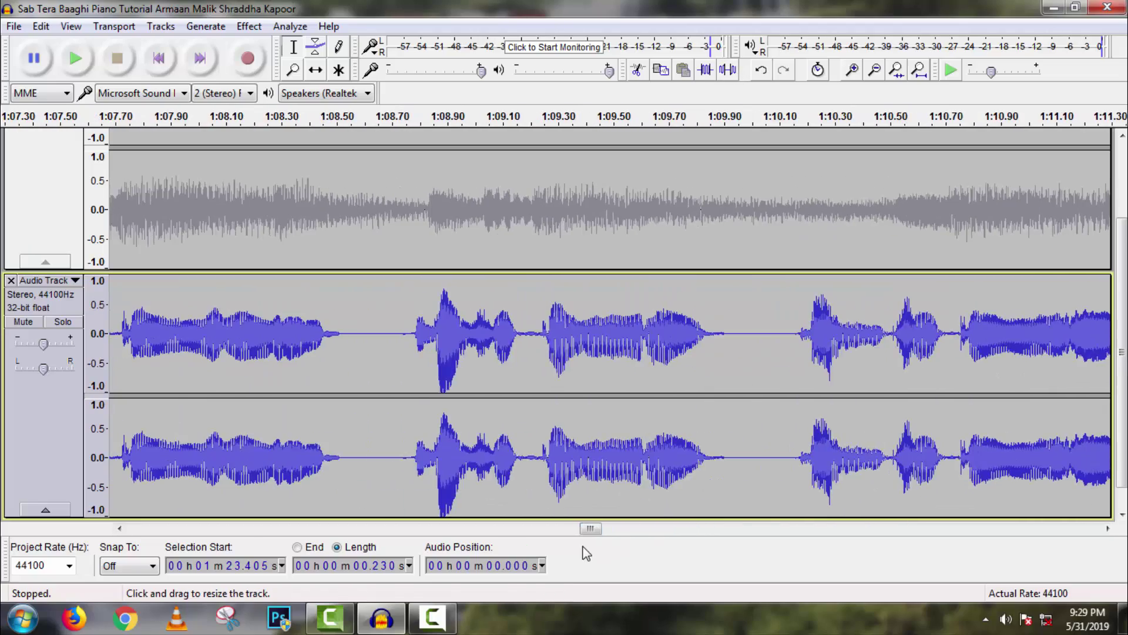
pyautogui.hscroll(-5, 465, 388)
# - Replay the vocal track from 53.255 s
pyautogui.moveTo(497, 348); pyautogui.dragTo(241, 353)
pyautogui.click(502, 296)
pyautogui.press('space')
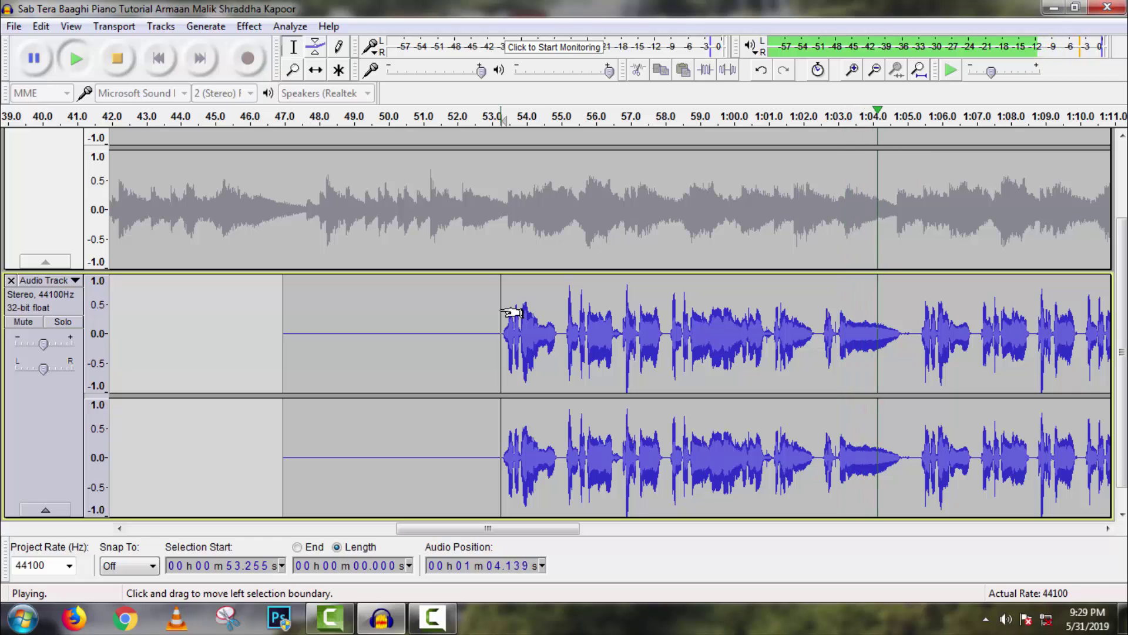
# - Stop playback once the cleaned vocal track has finished replaying from 53.255 s
pyautogui.press('space')
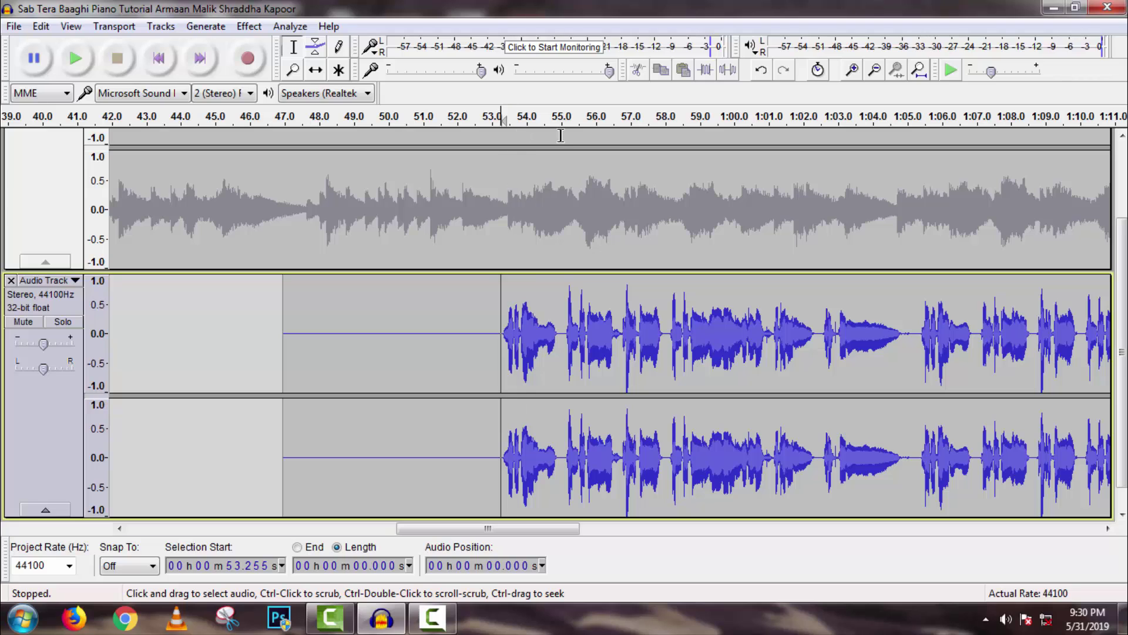
# - Apply Reverb (room size 60, wet gain -16 dB, dry gain 3 dB) to the vocal clip, then replay from 53.255 s
pyautogui.doubleClick(559, 346)
pyautogui.click(249, 26)
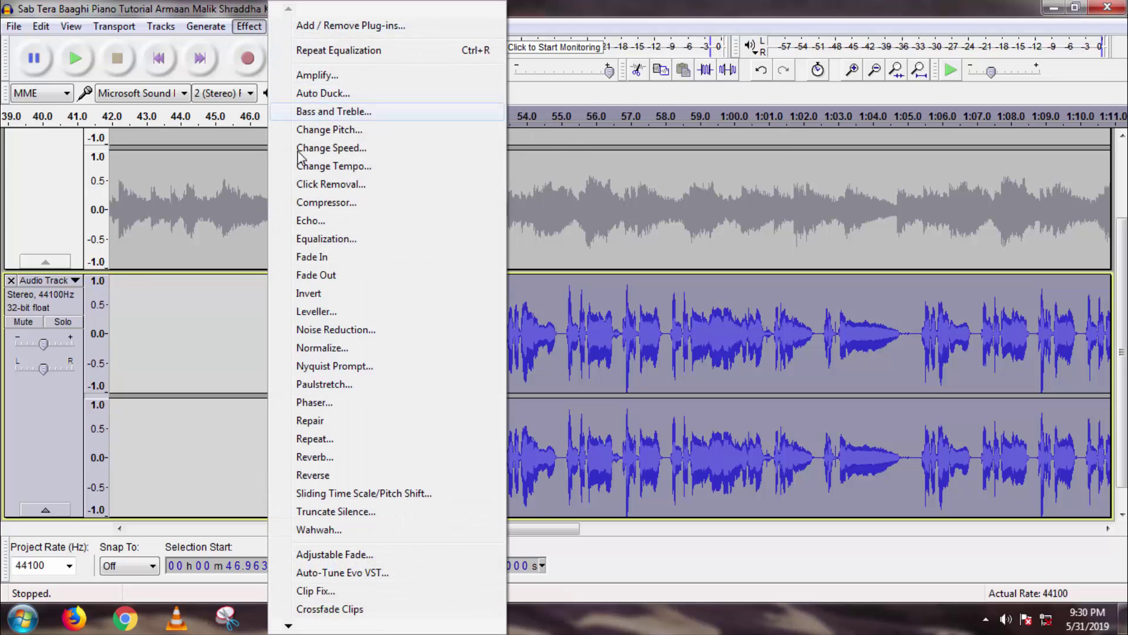
pyautogui.click(342, 463)
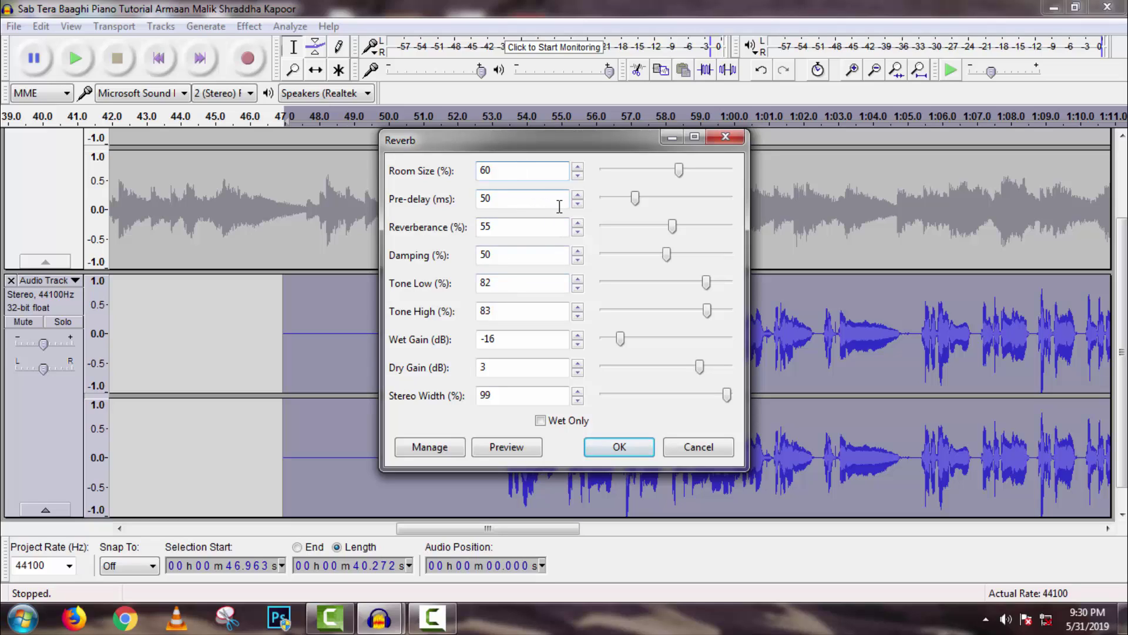
pyautogui.click(622, 451)
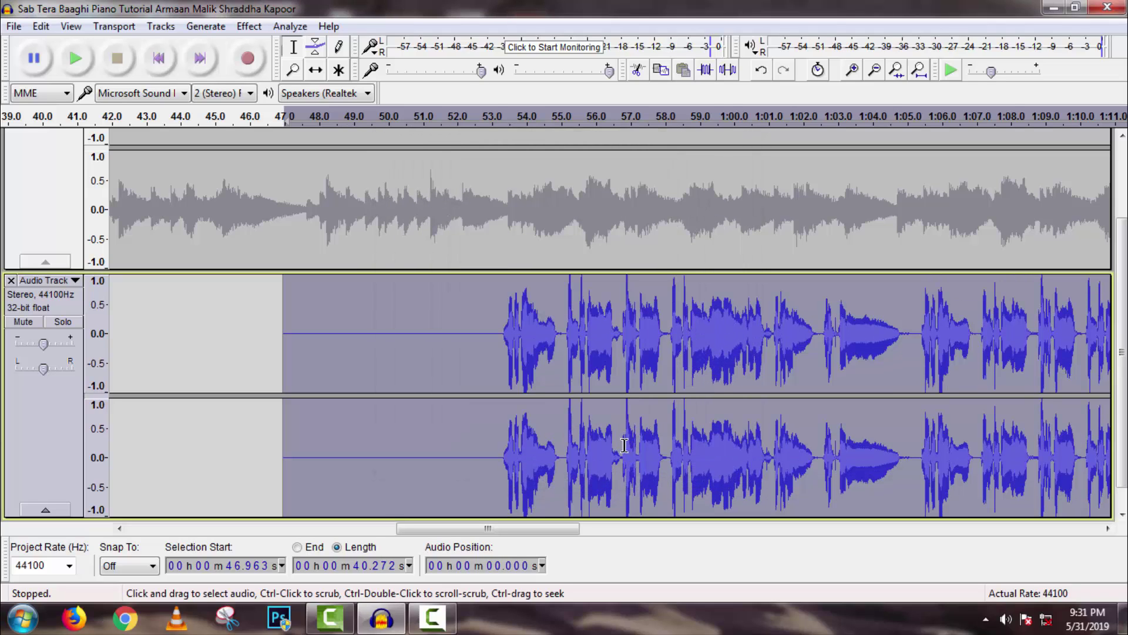
pyautogui.click(497, 322)
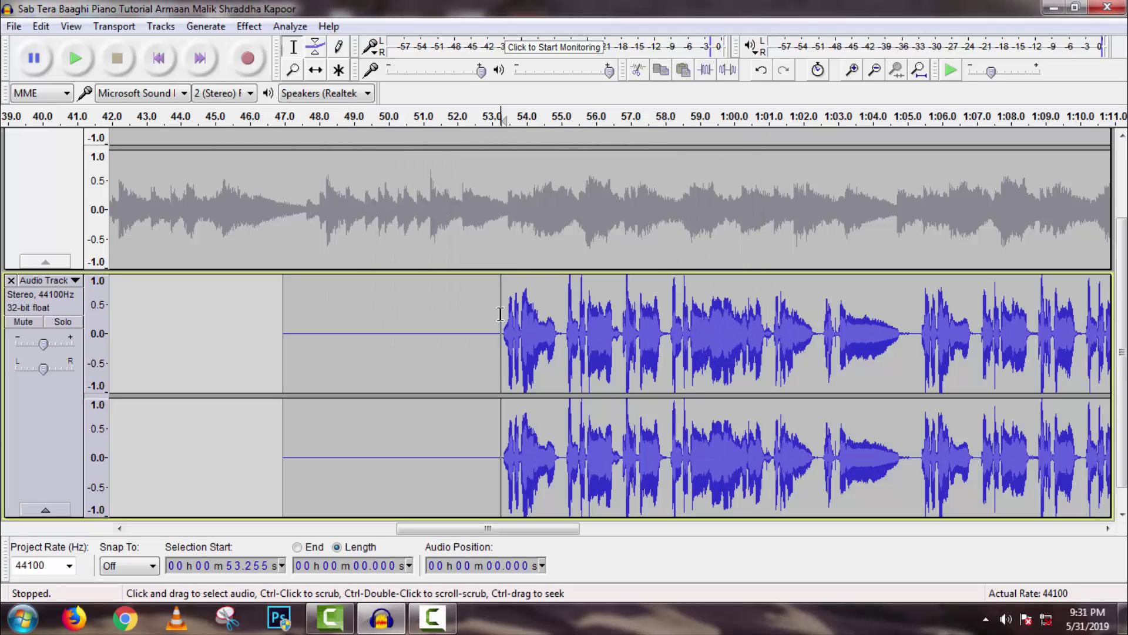
pyautogui.press('space')
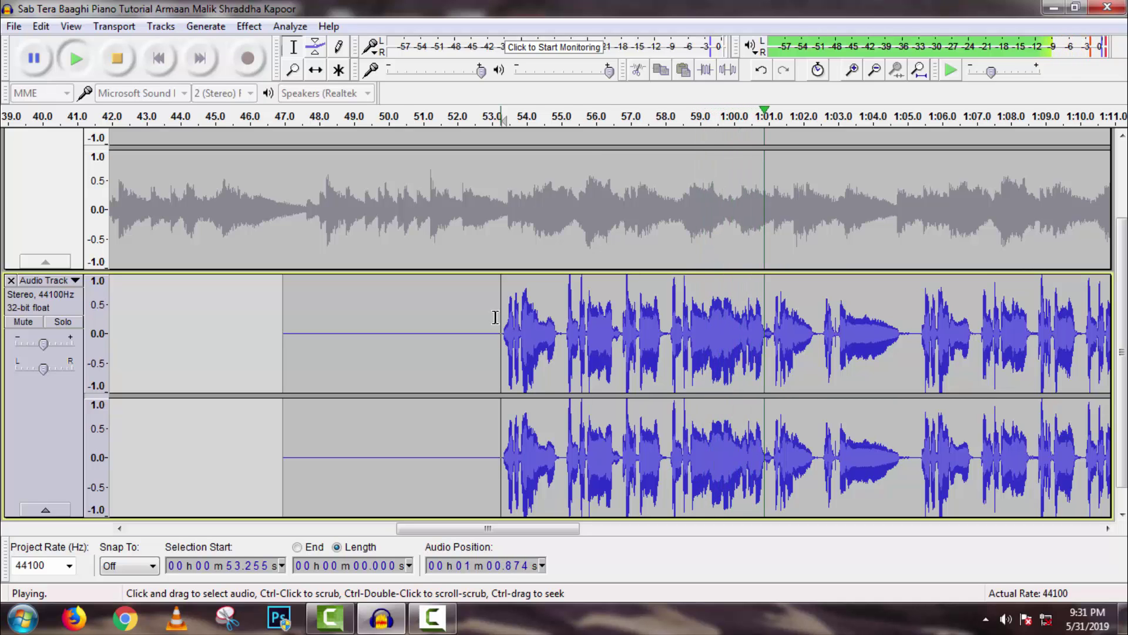
# - Apply Echo with 0.2 s delay and 0.1 decay to the whole vocal clip
pyautogui.press('space')
pyautogui.click(603, 529)
pyautogui.moveTo(605, 536); pyautogui.dragTo(441, 532)
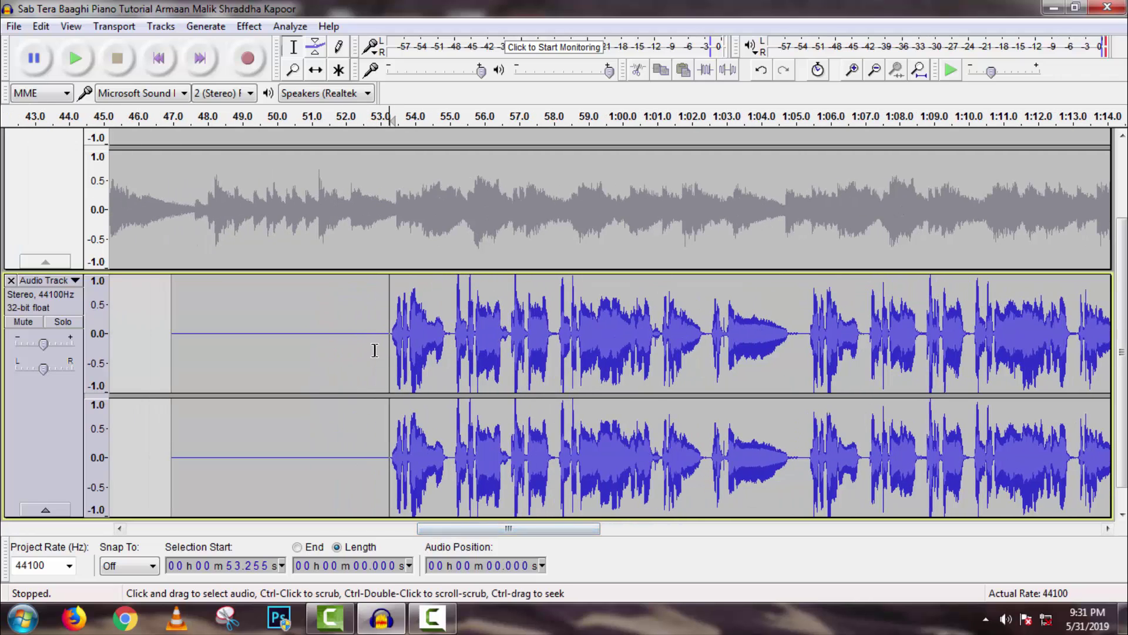
pyautogui.doubleClick(353, 329)
pyautogui.click(249, 26)
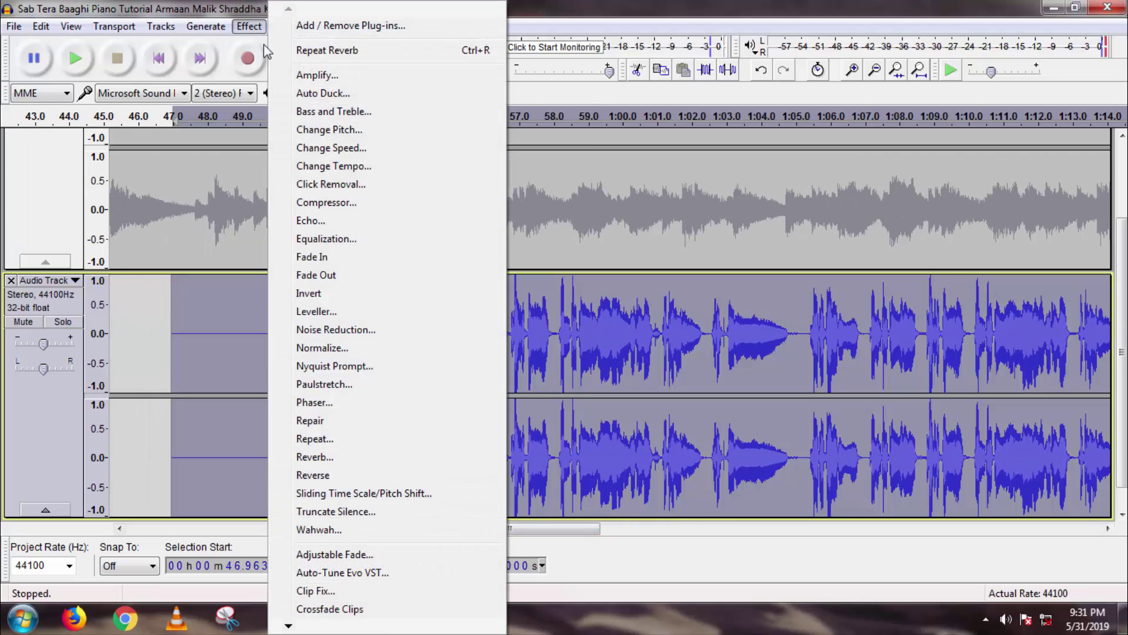
pyautogui.click(325, 223)
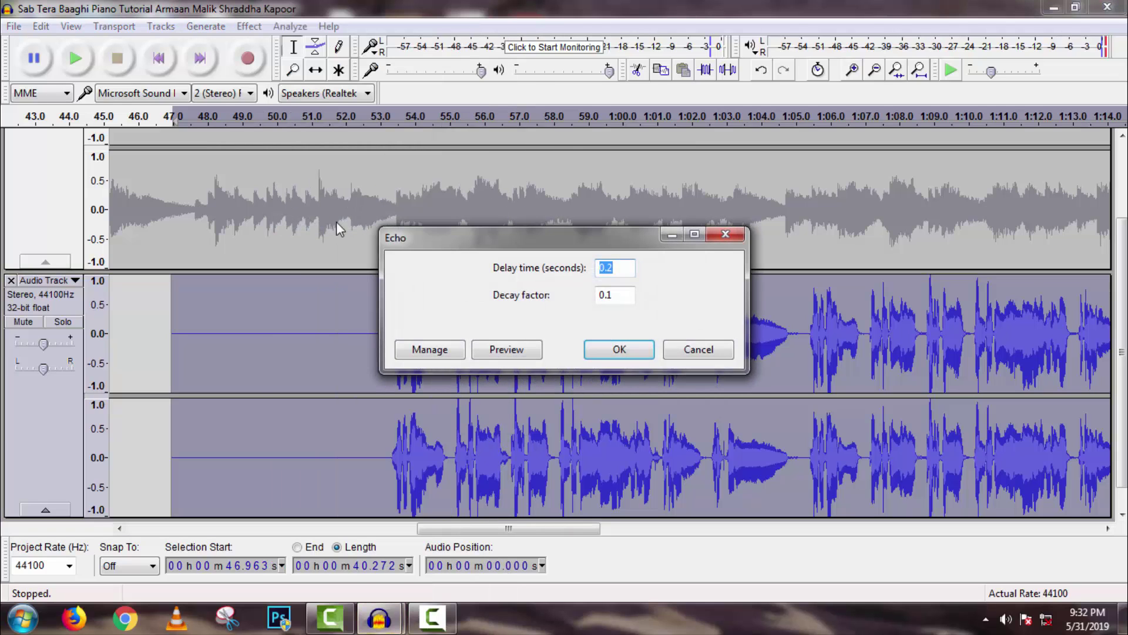
pyautogui.click(621, 270)
pyautogui.click(617, 294)
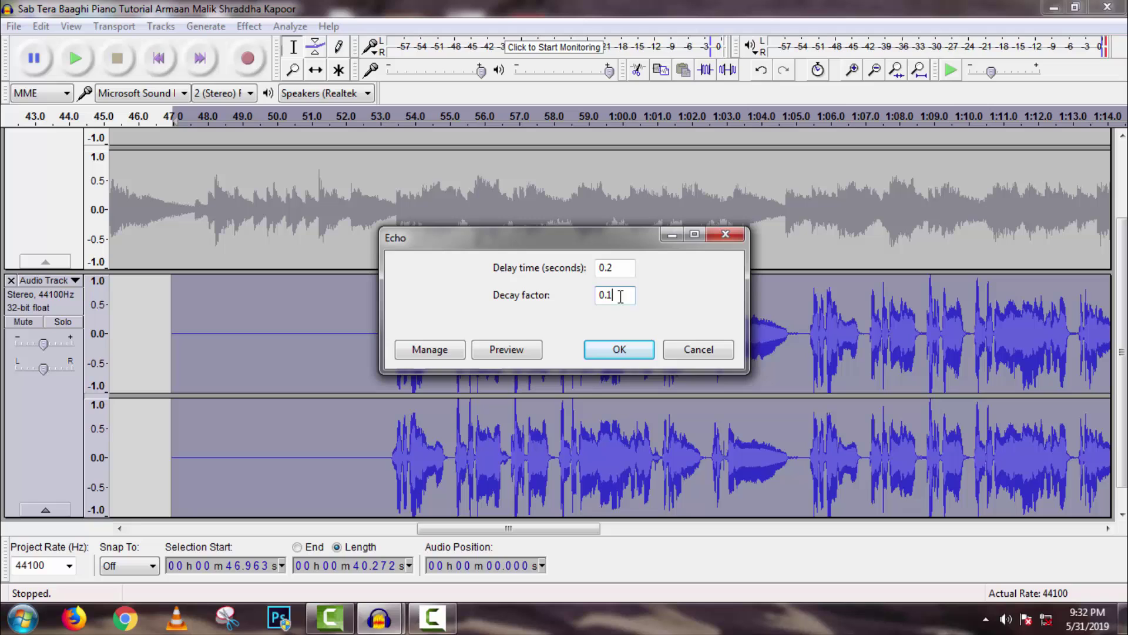
pyautogui.click(634, 352)
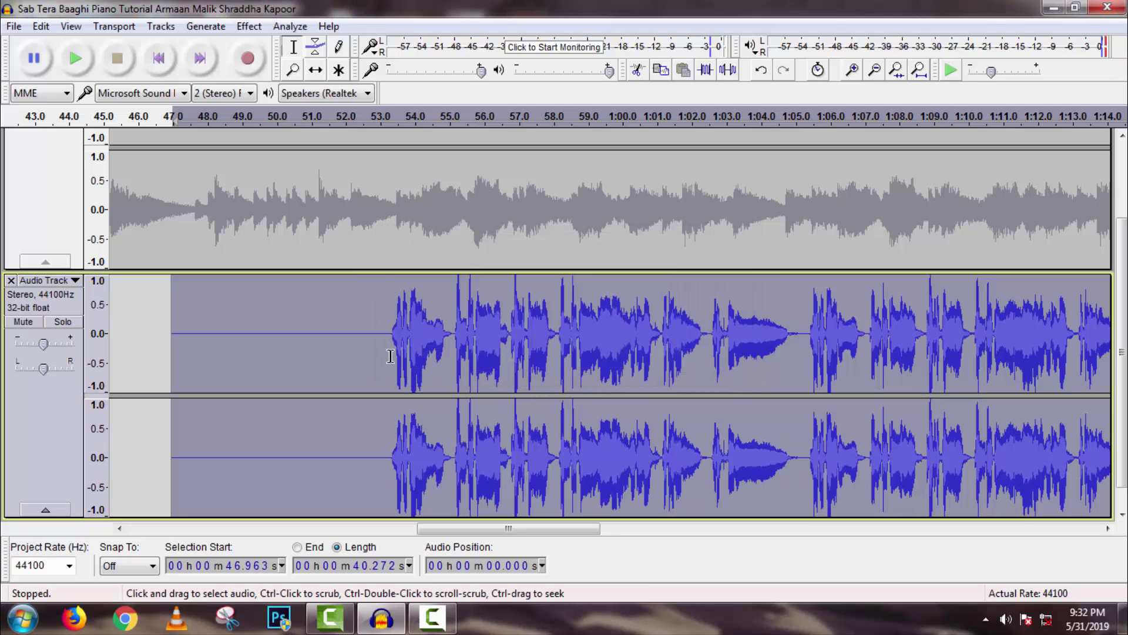
# - Play the echoed vocal from 53.3 s, then stop it
pyautogui.click(390, 356)
pyautogui.press('space')
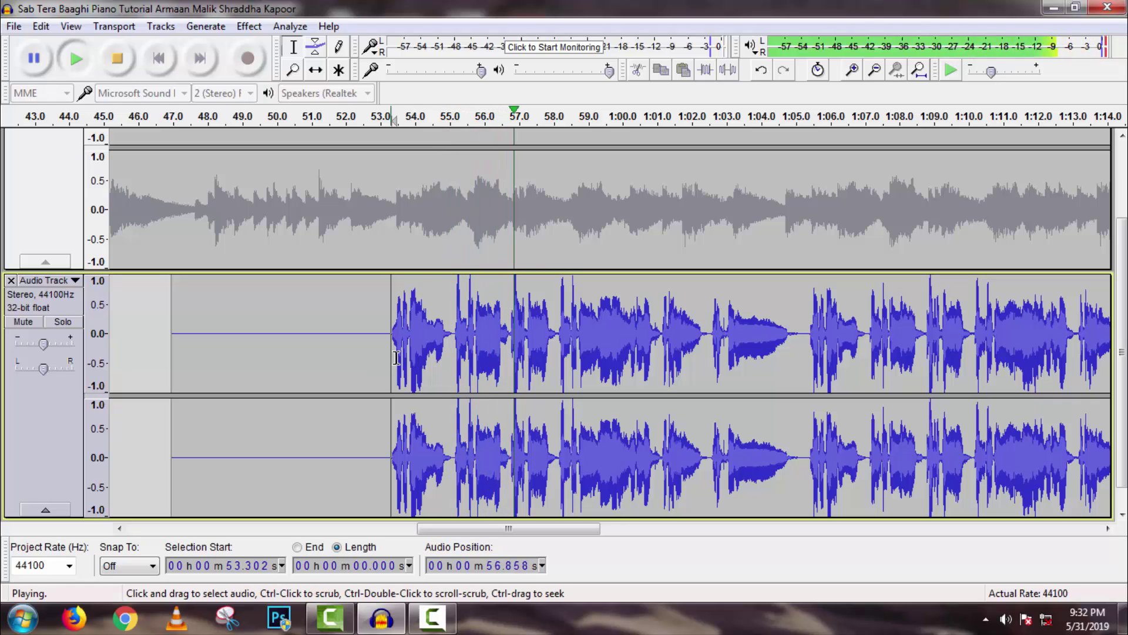
pyautogui.press('space')
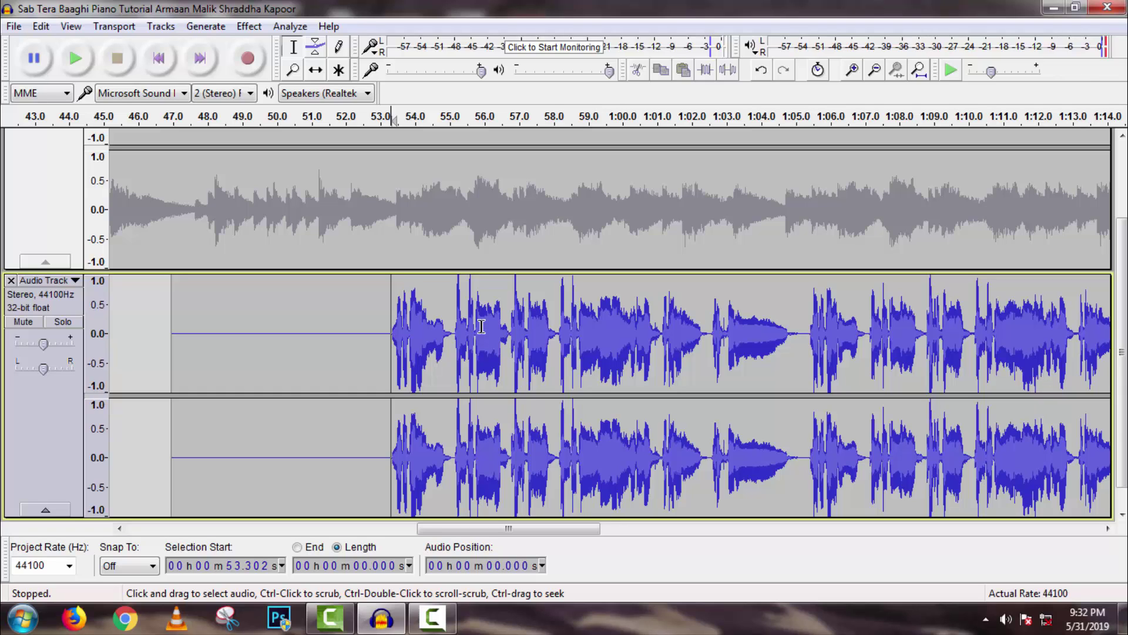
# - Open Auto-Tune Evo on the whole vocal clip, keeping Alto/Tenor input type and key G
pyautogui.doubleClick(480, 326)
pyautogui.click(249, 26)
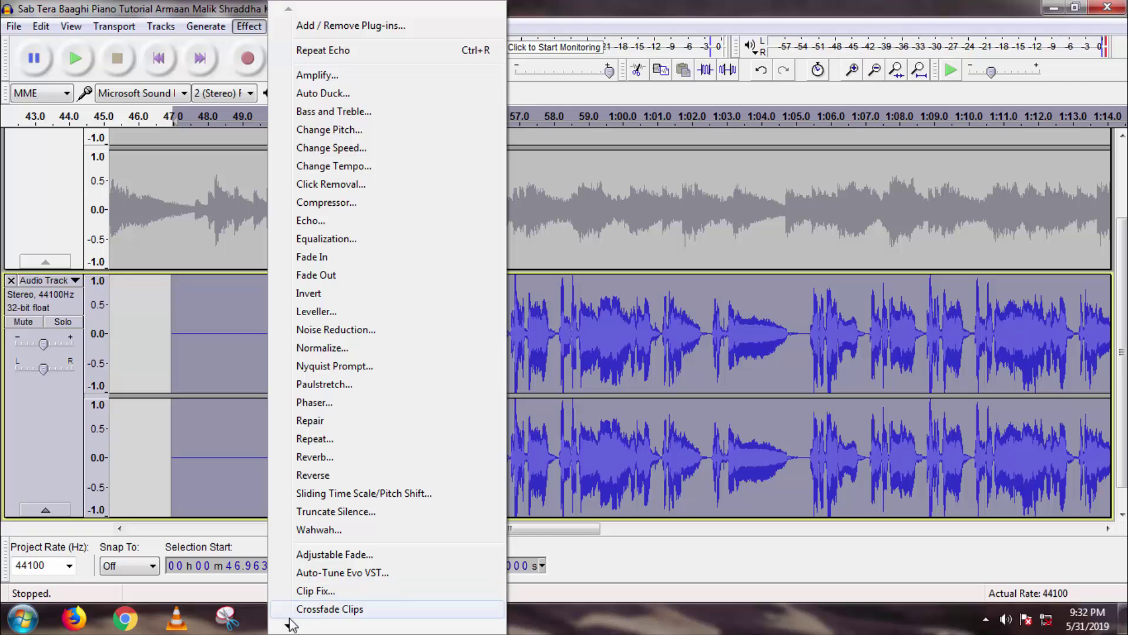
pyautogui.moveTo(288, 626)
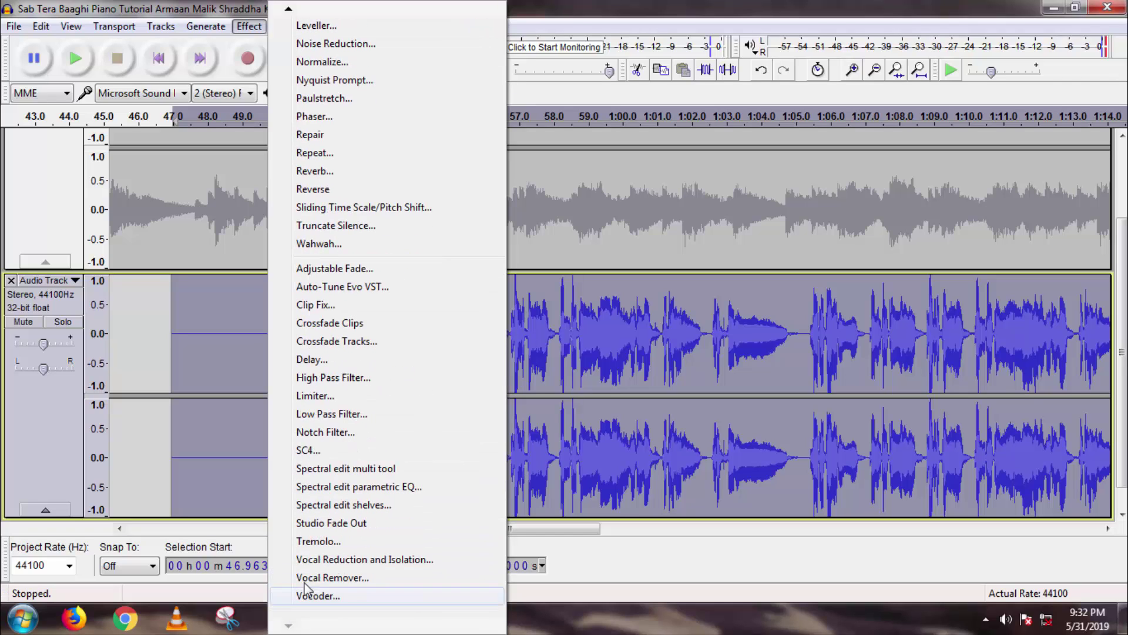
pyautogui.click(353, 287)
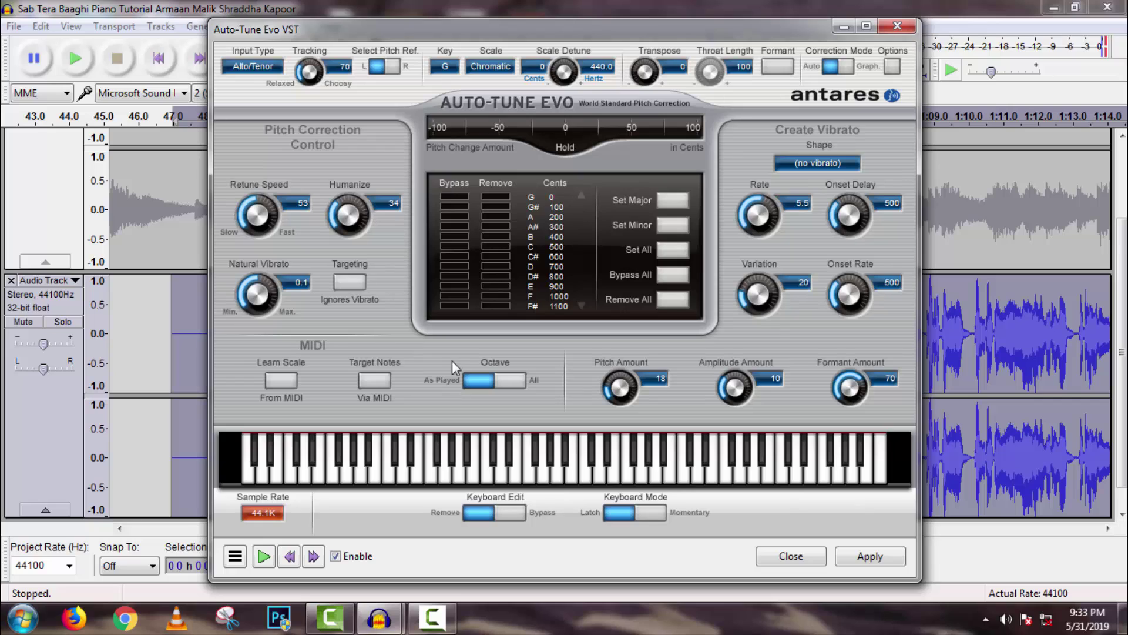
pyautogui.click(252, 70)
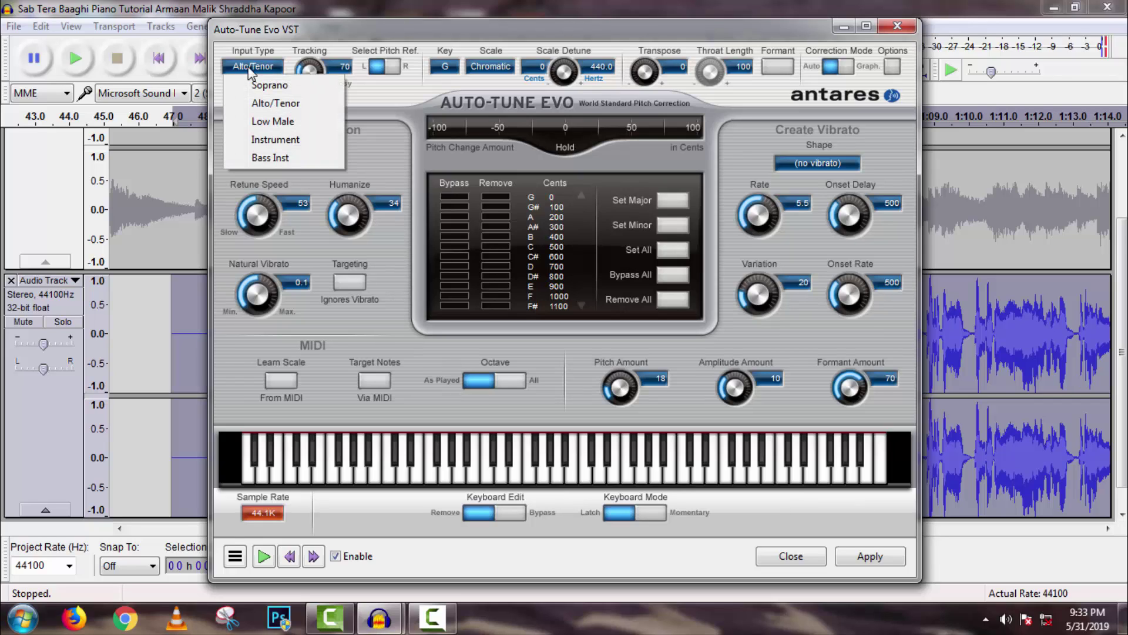
pyautogui.click(274, 106)
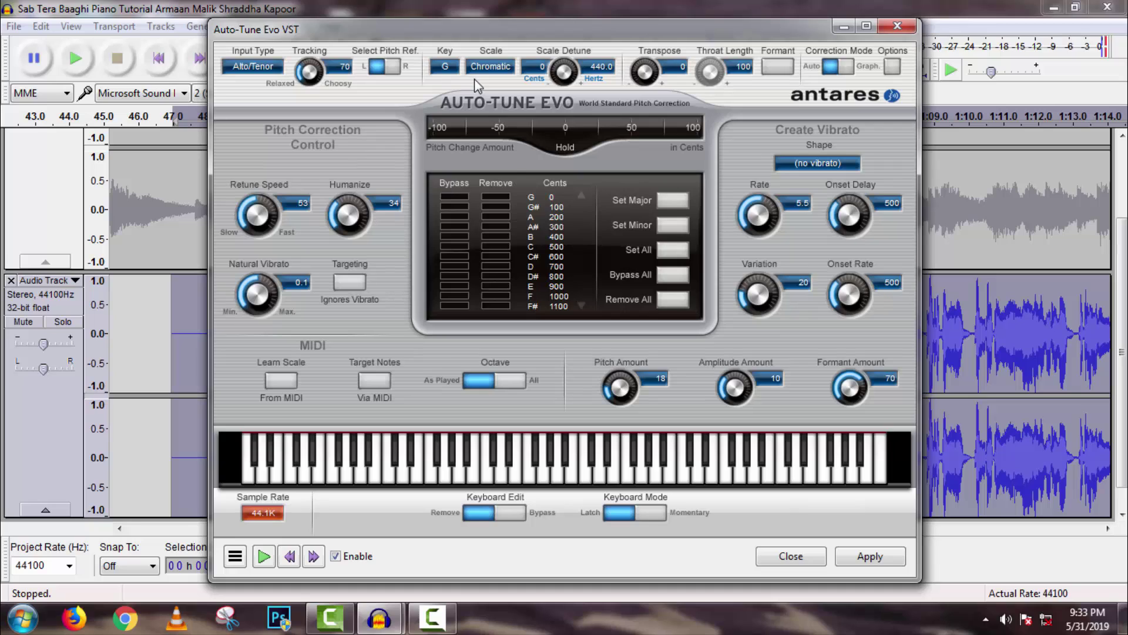
pyautogui.click(445, 66)
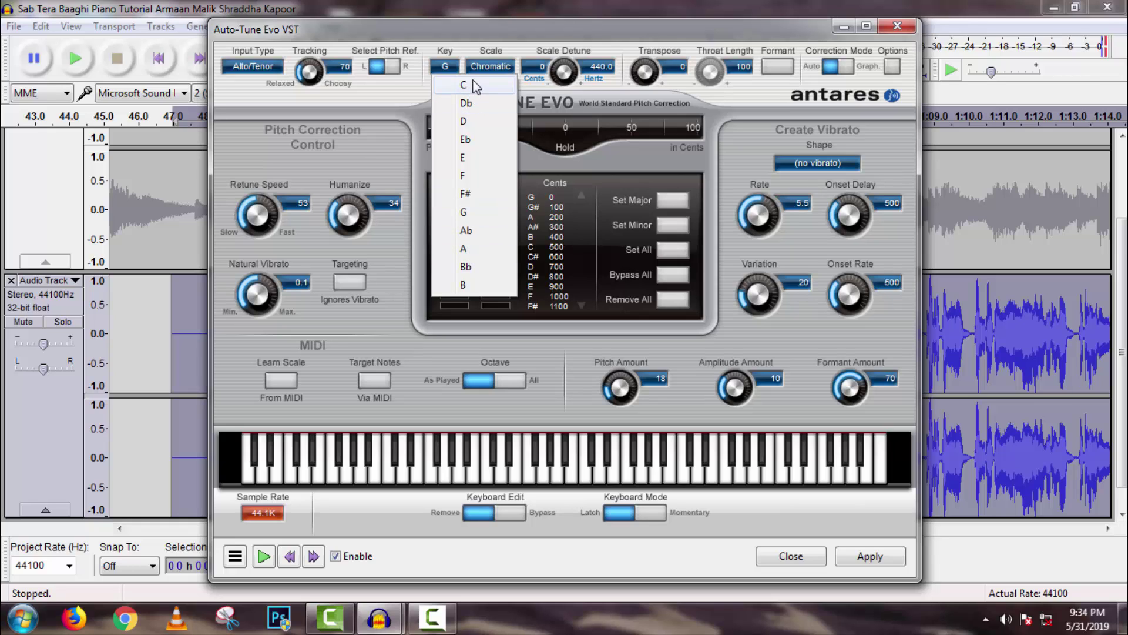
pyautogui.click(452, 72)
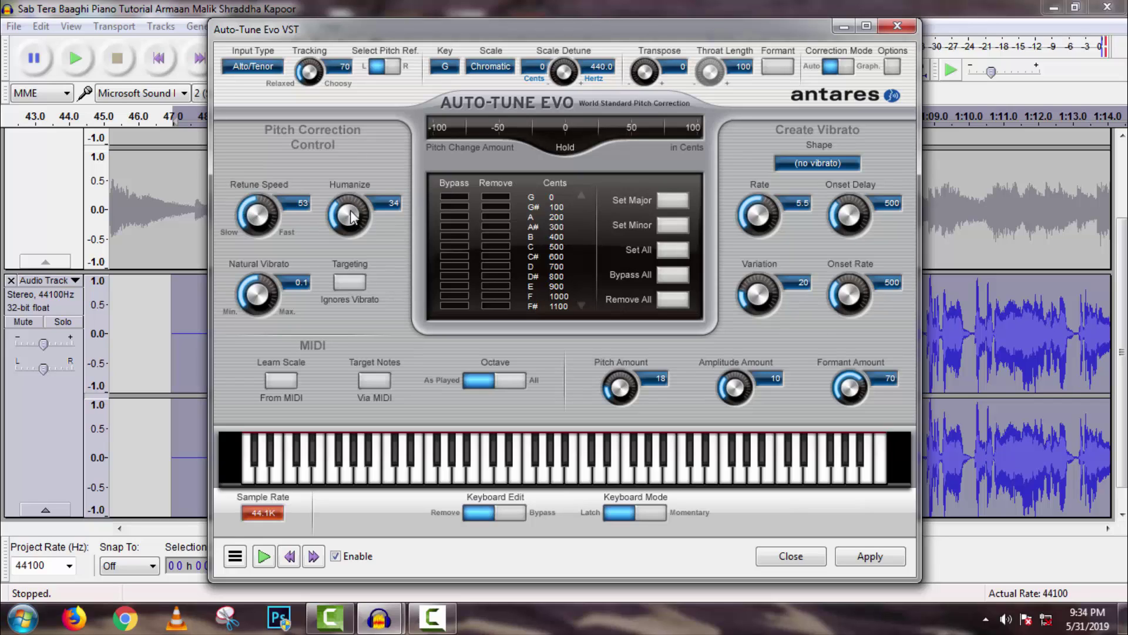
# - Preview the Auto-Tune, raise Natural Vibrato from 0.1 to 0.3, and apply it
pyautogui.click(264, 556)
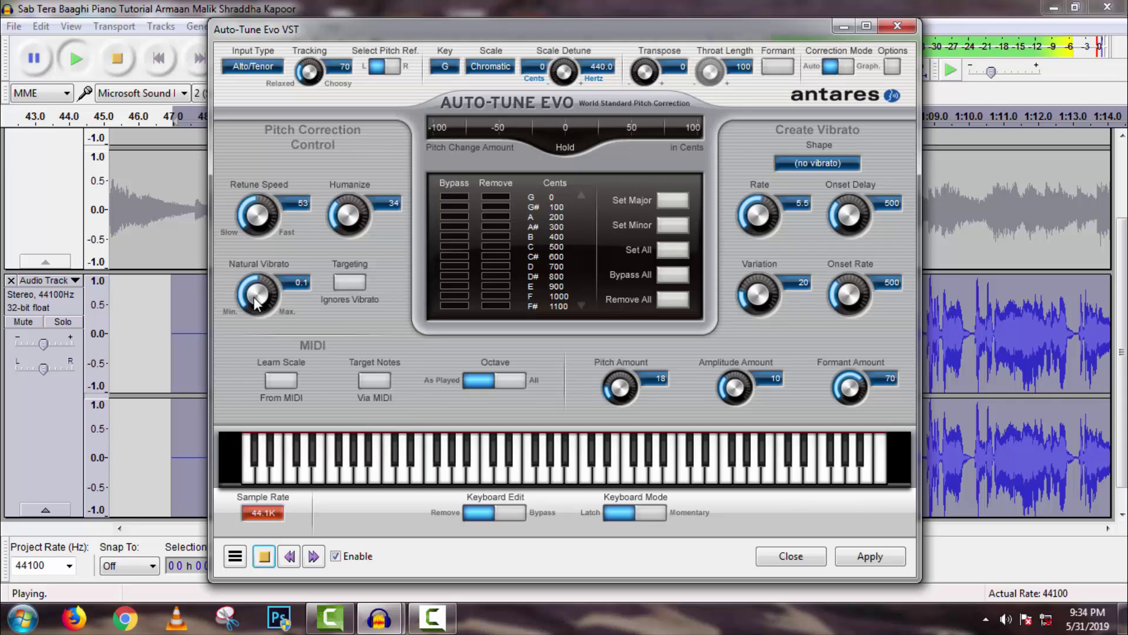
pyautogui.moveTo(256, 302); pyautogui.dragTo(256, 298)
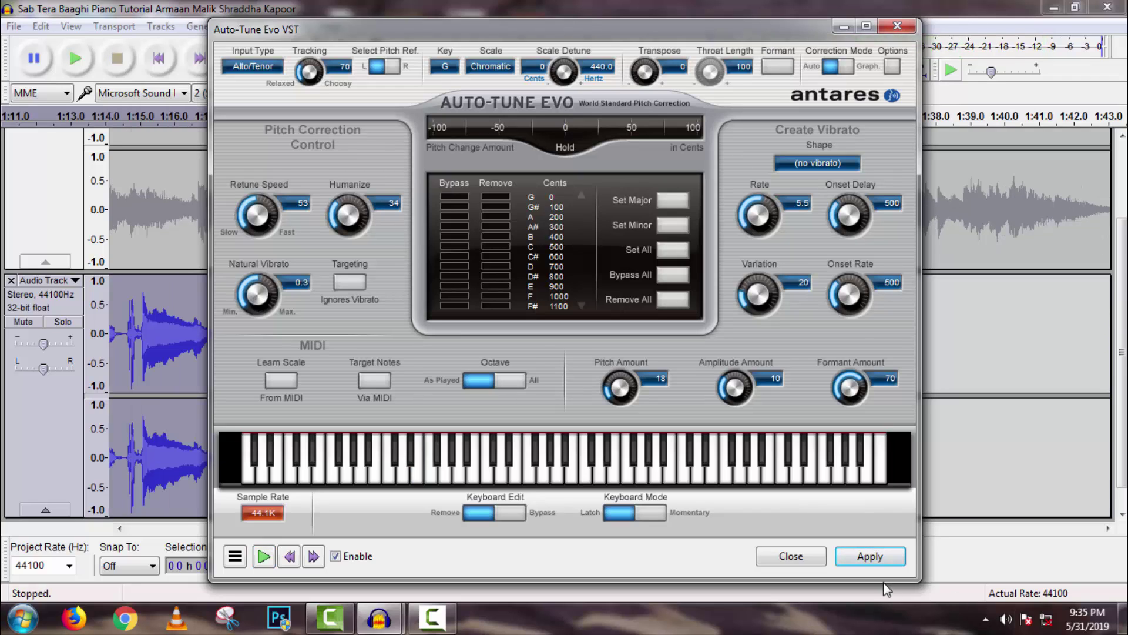
pyautogui.click(867, 556)
pyautogui.click(898, 27)
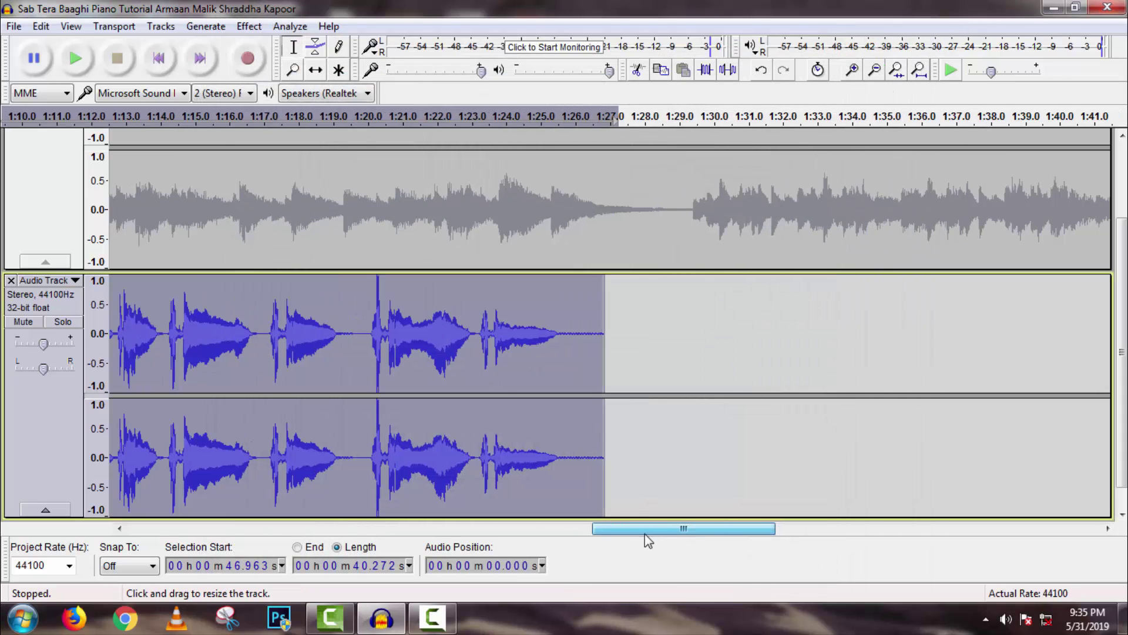
# - Amplify the vocal clip by -3.0 dB, then deselect with the cursor at 53.1 s
pyautogui.moveTo(640, 535); pyautogui.dragTo(492, 549)
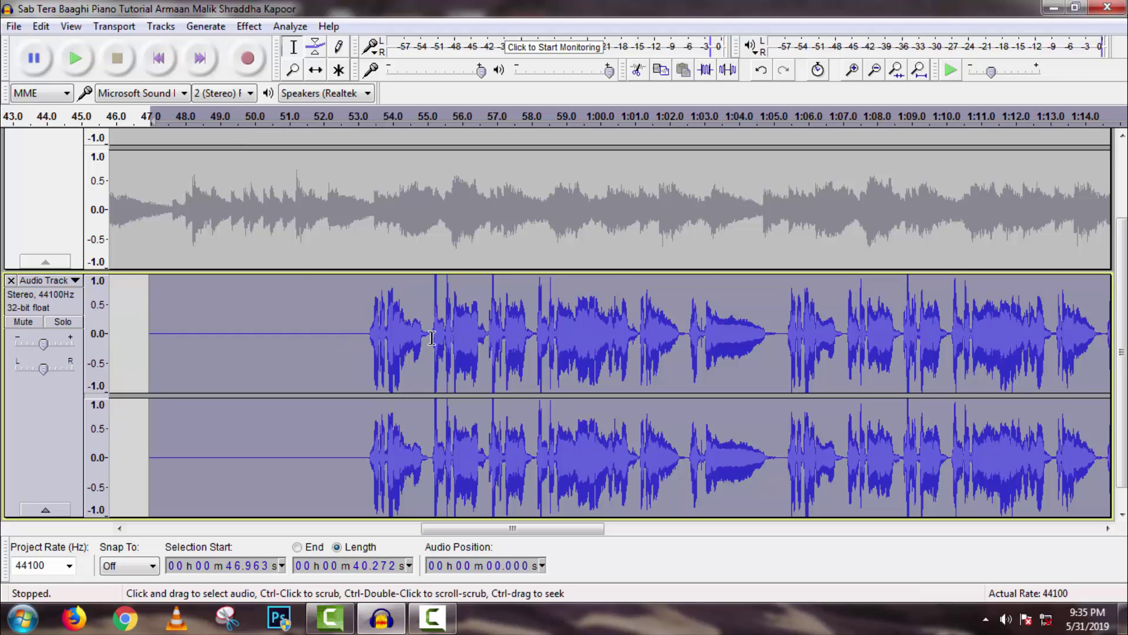
pyautogui.click(249, 25)
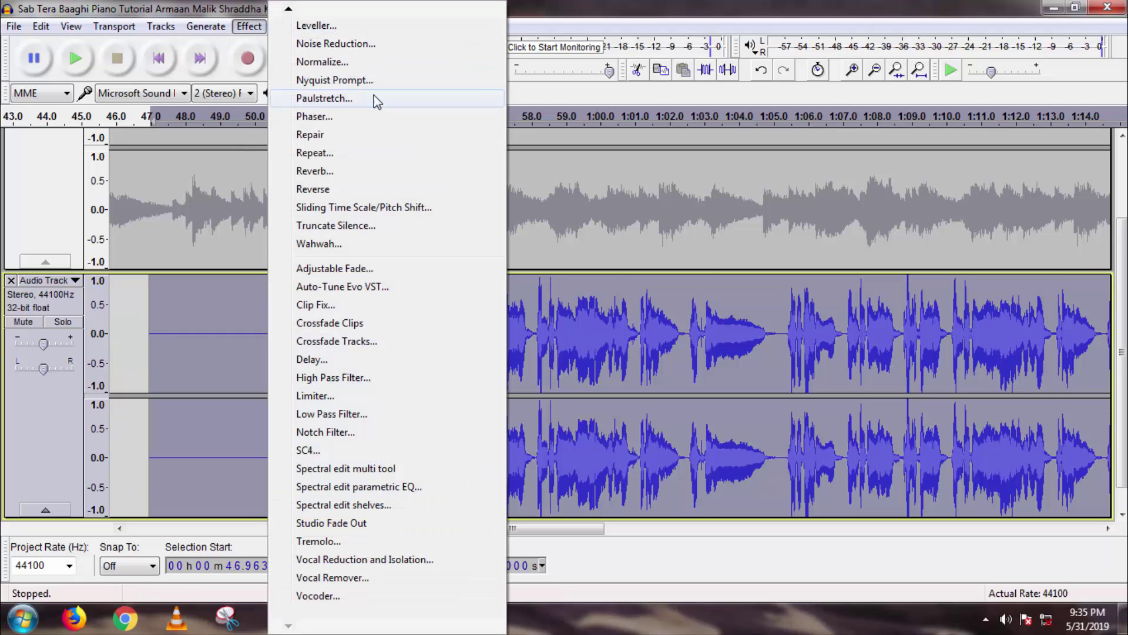
pyautogui.scroll(3, 288, 14)
pyautogui.scroll(3, 288, 15)
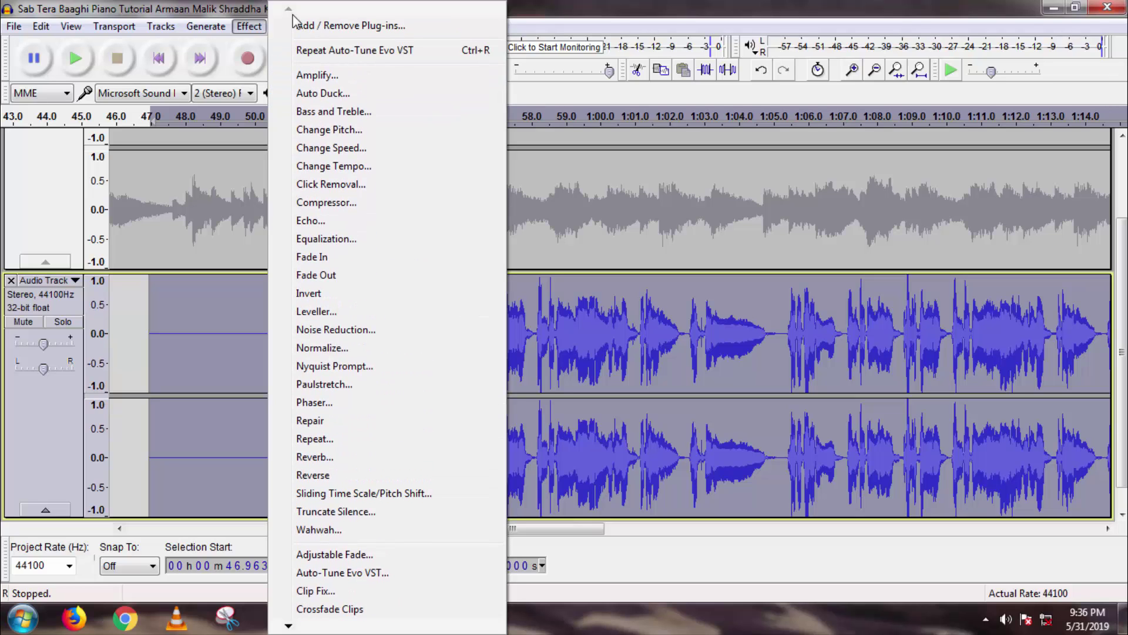
pyautogui.click(345, 77)
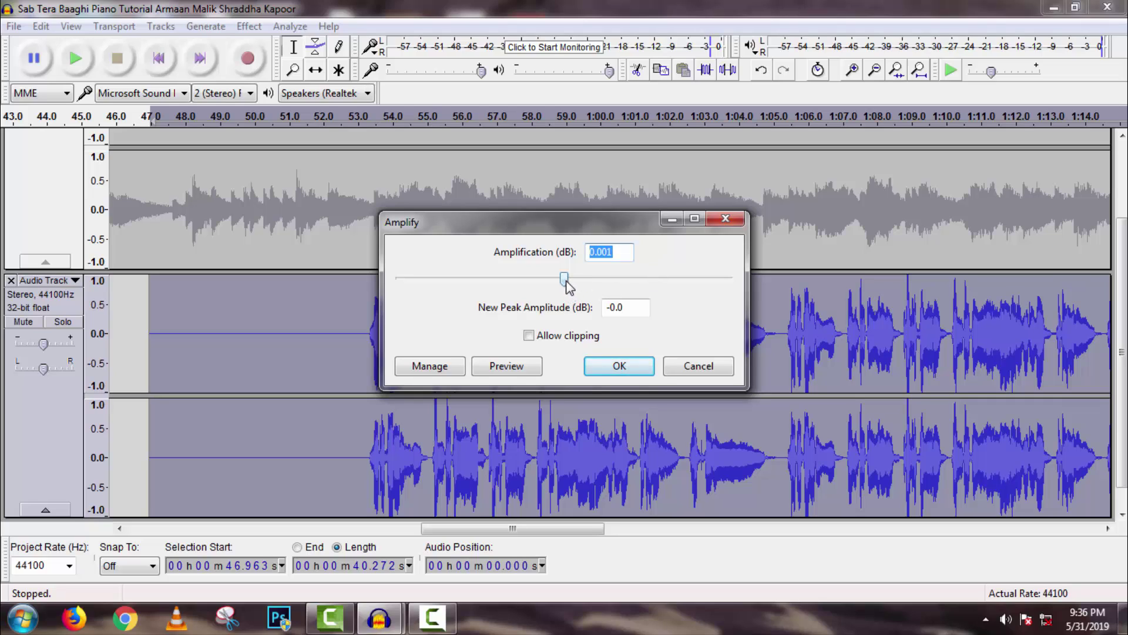
pyautogui.moveTo(566, 281); pyautogui.dragTo(558, 282)
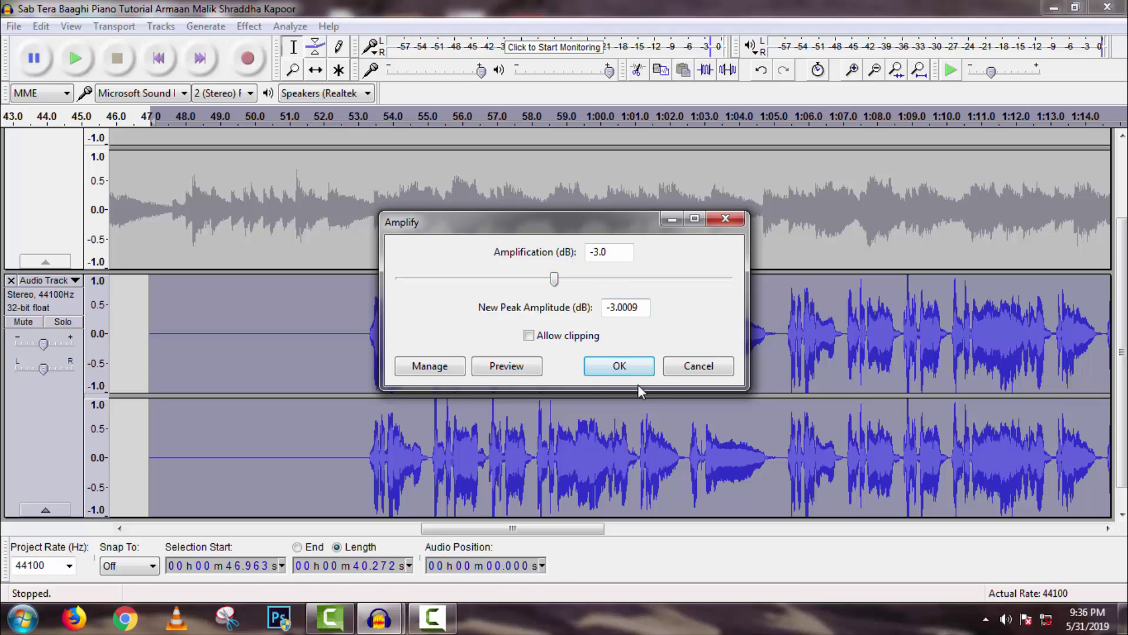
pyautogui.click(620, 365)
pyautogui.click(362, 342)
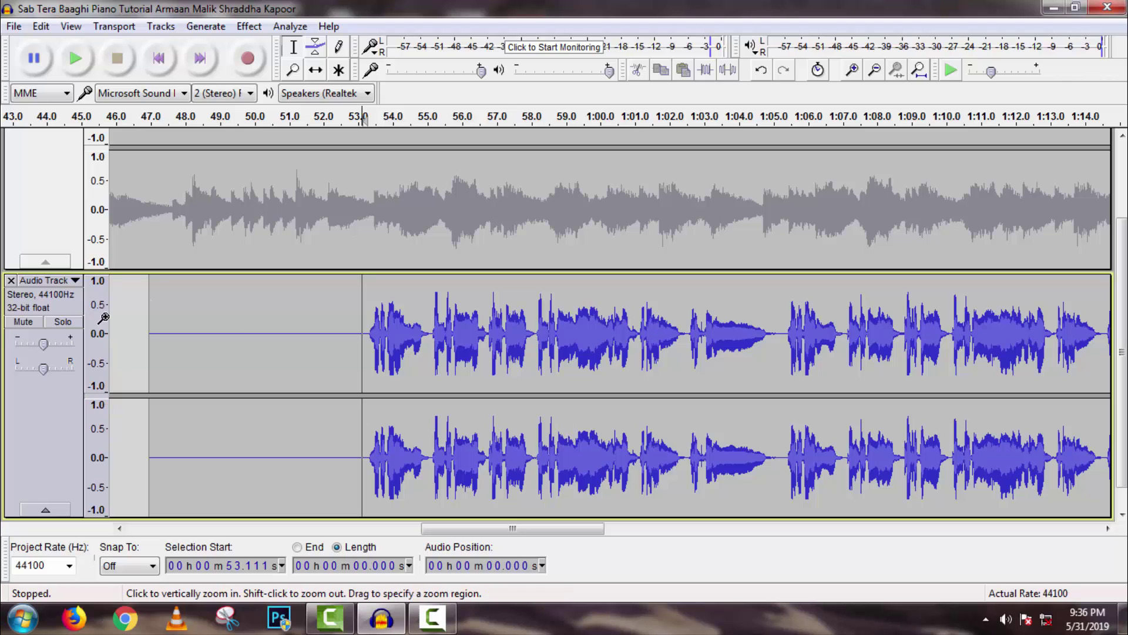
# - Reduce the heights of the karaoke piano track and the vocal Audio Track so both fit on screen
pyautogui.scroll(3, 250, 258)
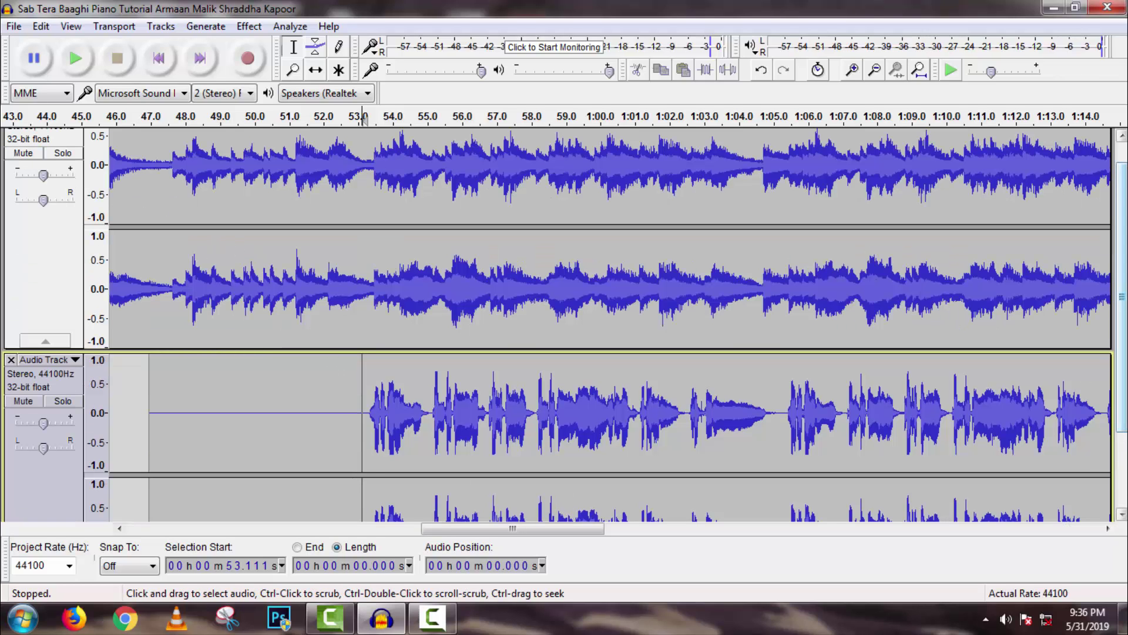
pyautogui.moveTo(1122, 264); pyautogui.dragTo(1123, 364)
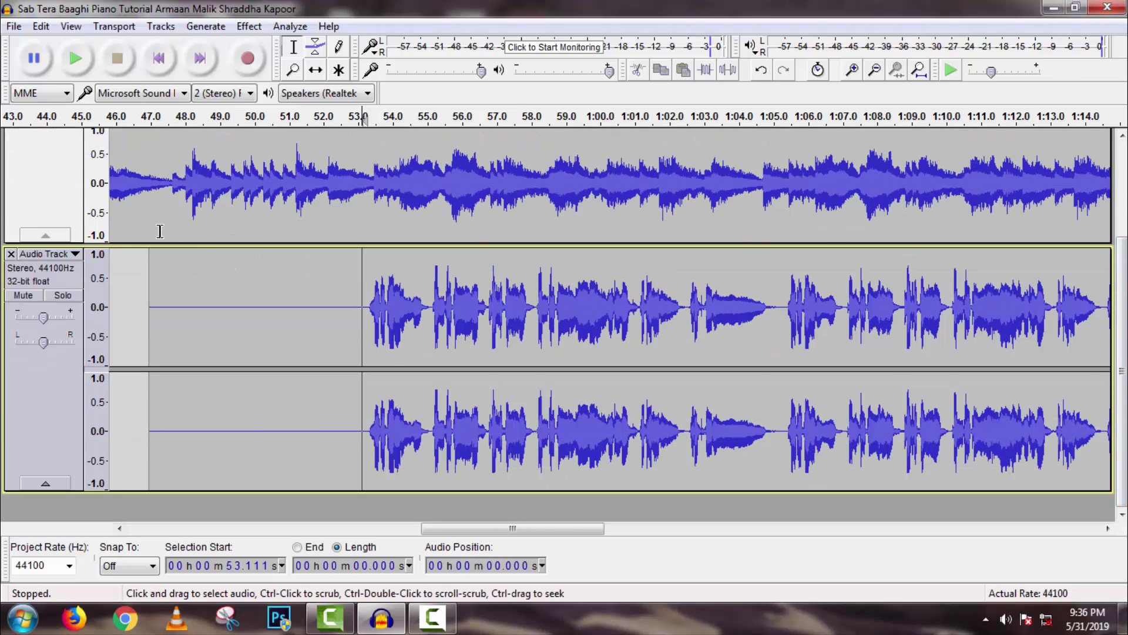
pyautogui.moveTo(121, 243); pyautogui.dragTo(121, 172)
pyautogui.scroll(5, 258, 351)
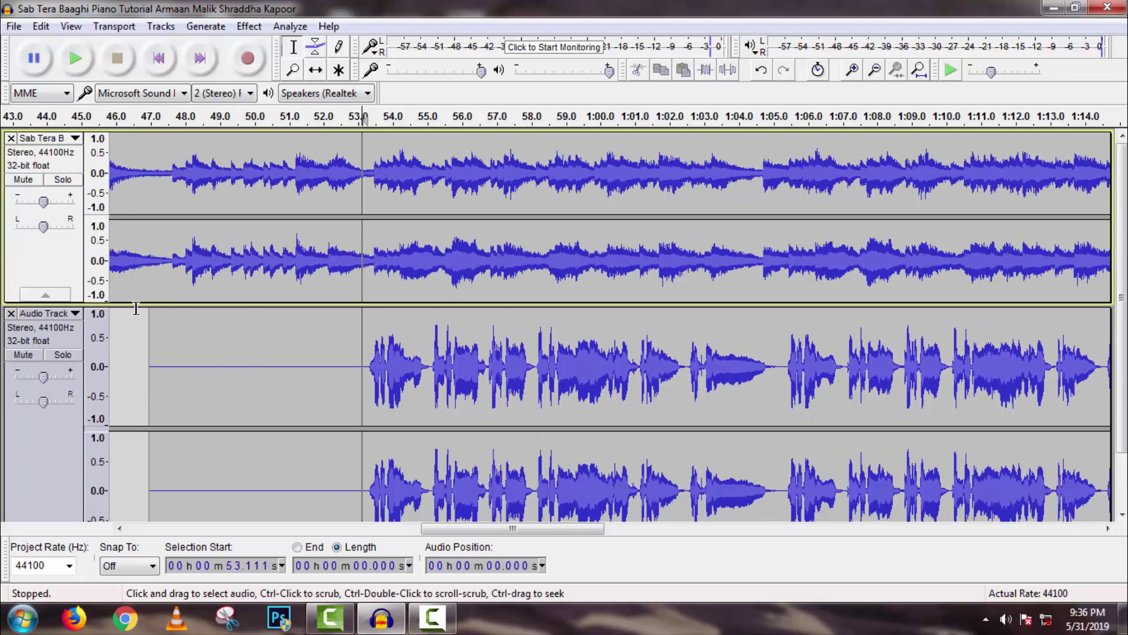
pyautogui.moveTo(133, 304); pyautogui.dragTo(127, 238)
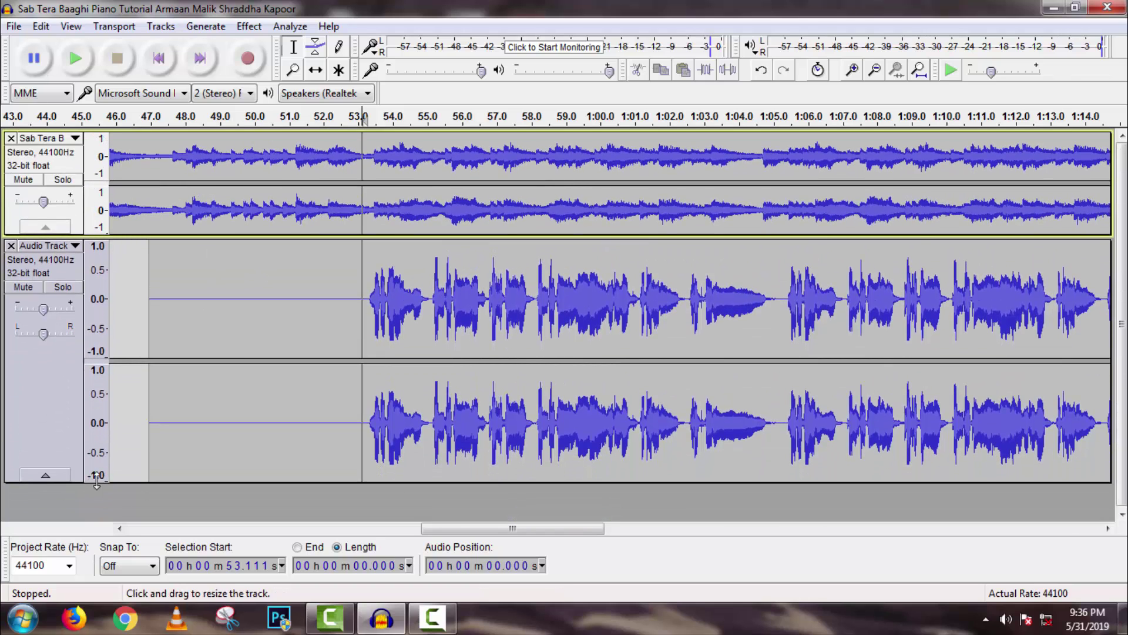
pyautogui.moveTo(106, 481); pyautogui.dragTo(105, 358)
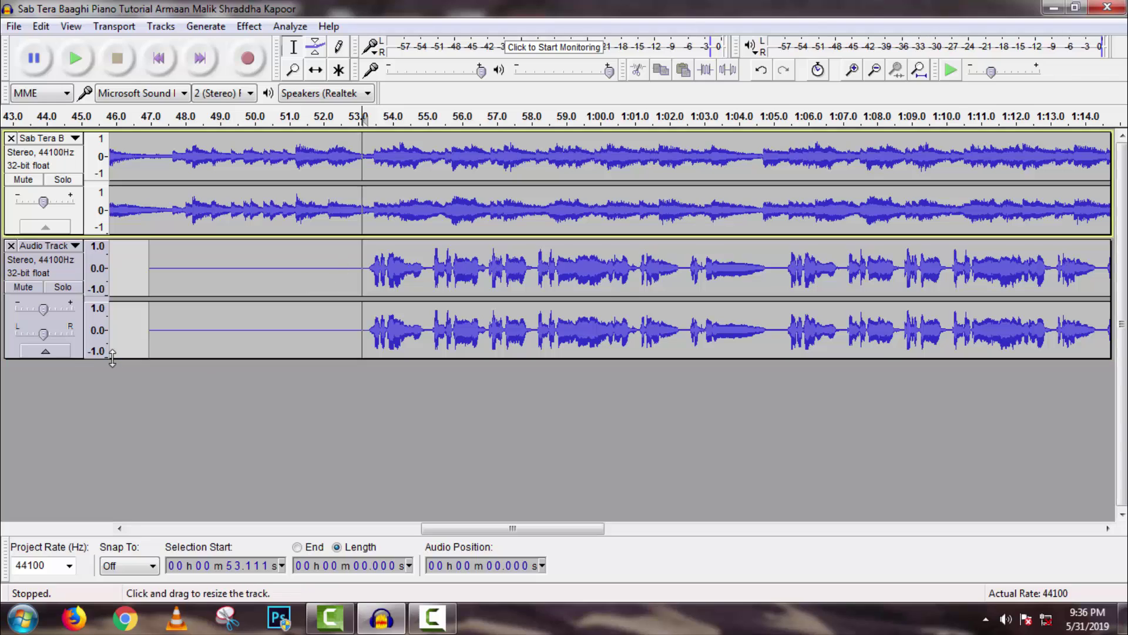
# - Play the vocal and karaoke tracks together from 52.586 s, following the timeline to about 1:17
pyautogui.click(344, 267)
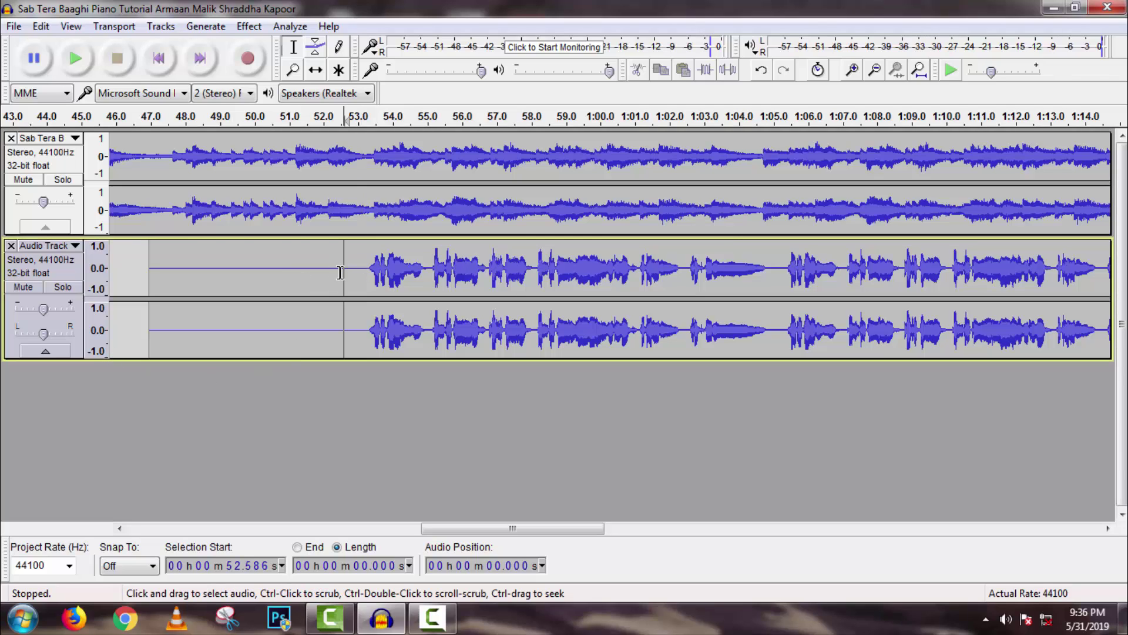
pyautogui.press('space')
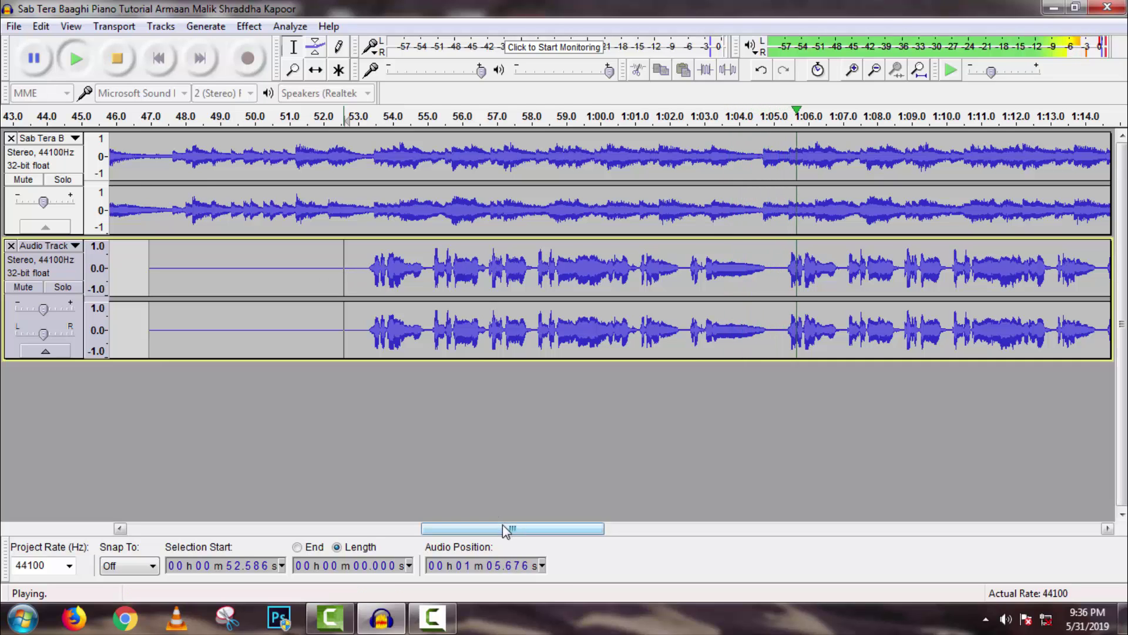
pyautogui.moveTo(509, 532); pyautogui.dragTo(542, 529)
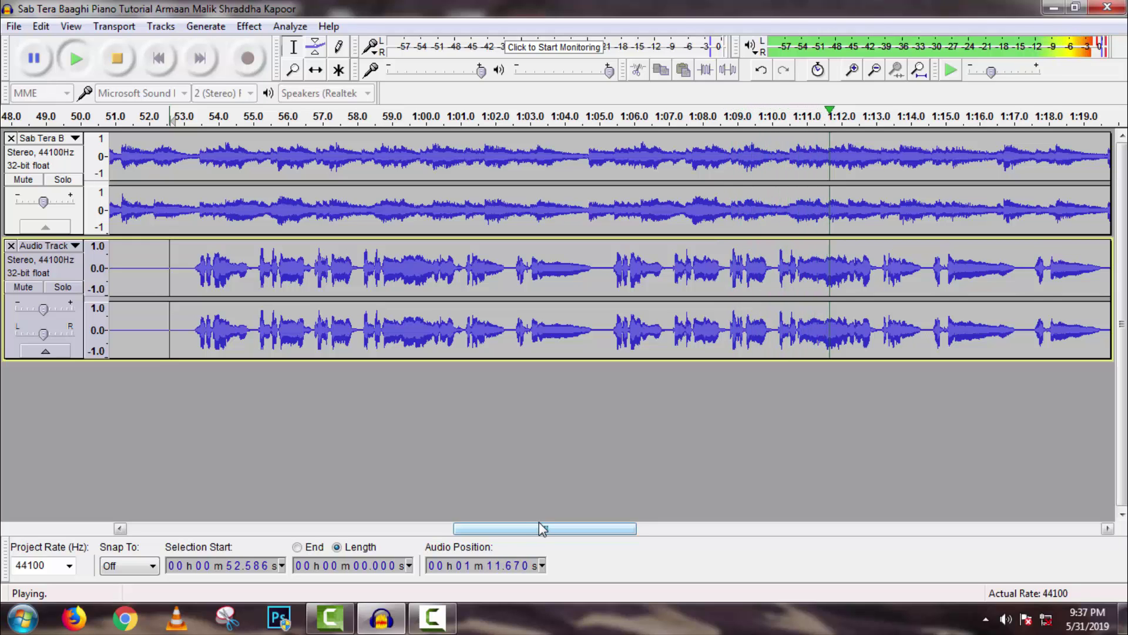
pyautogui.moveTo(541, 528); pyautogui.dragTo(627, 530)
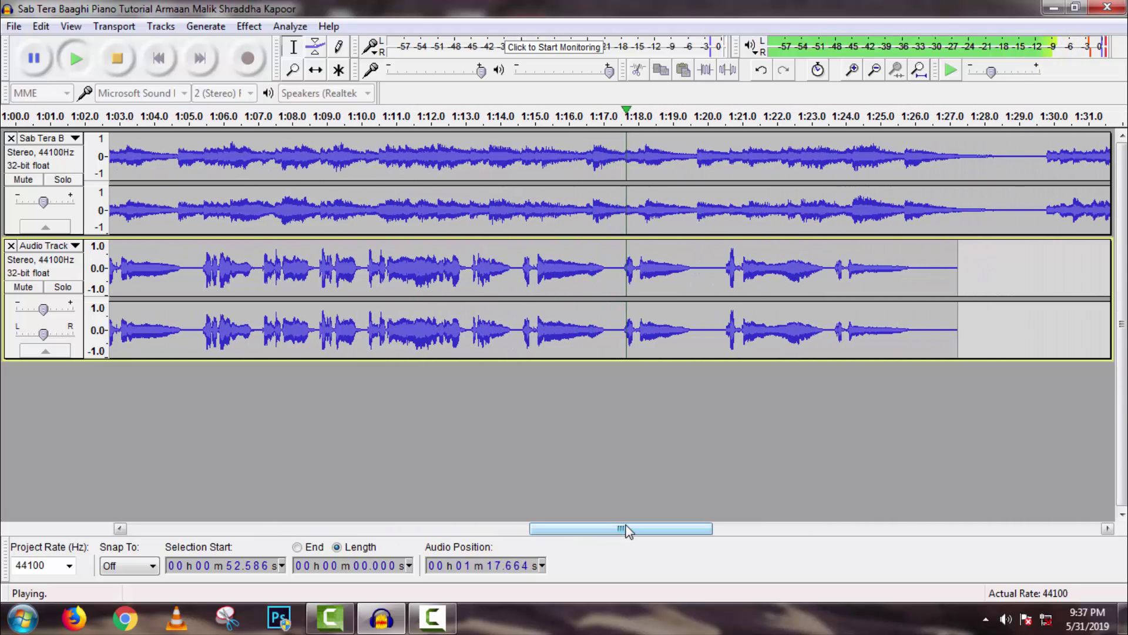